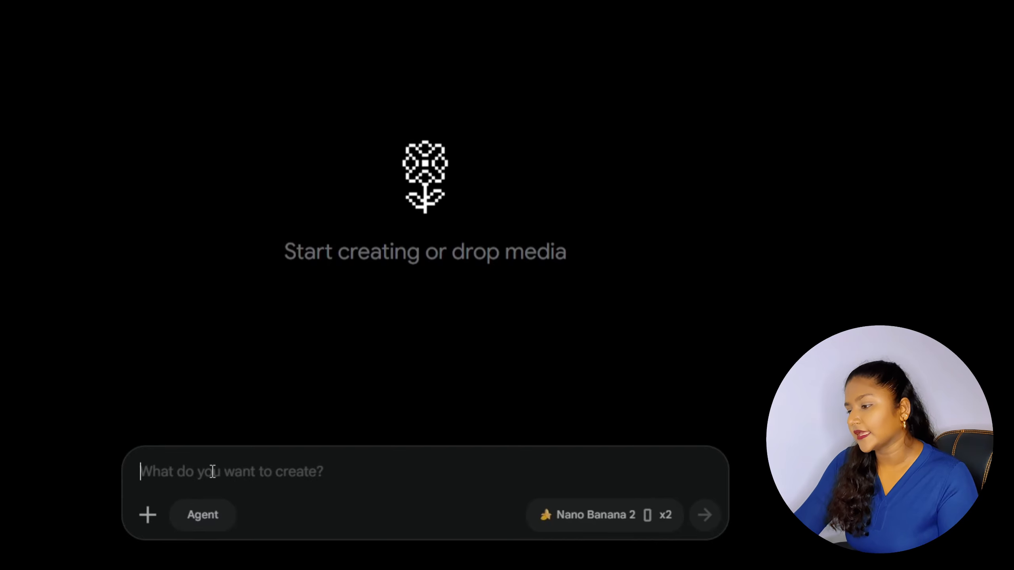
Generate two images with Nano Banana 2 from the prompt "a girl reading a book"
{"action": "type", "text": "a girl reading a book"}
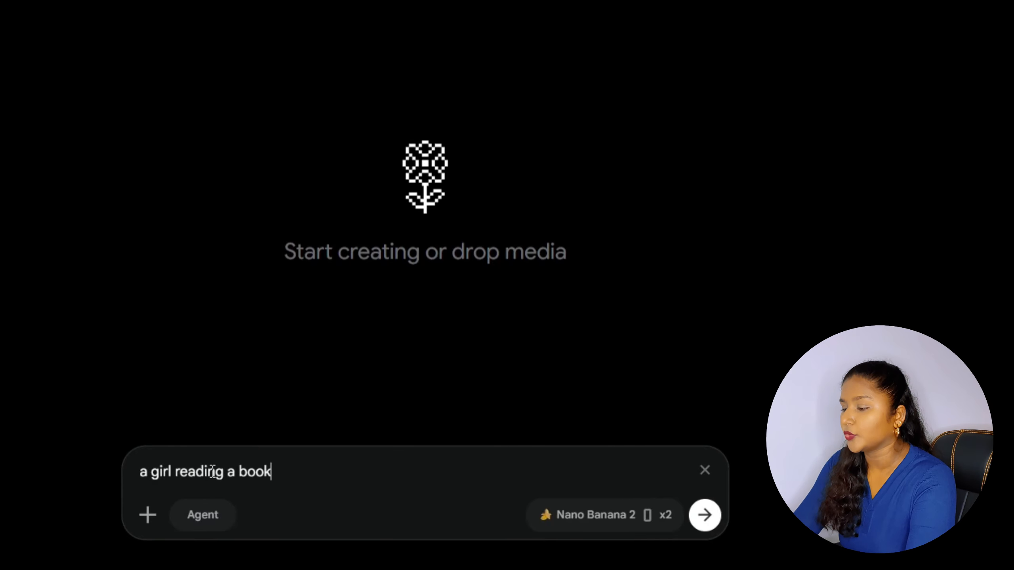
{"action": "left_click", "coordinate": [705, 515]}
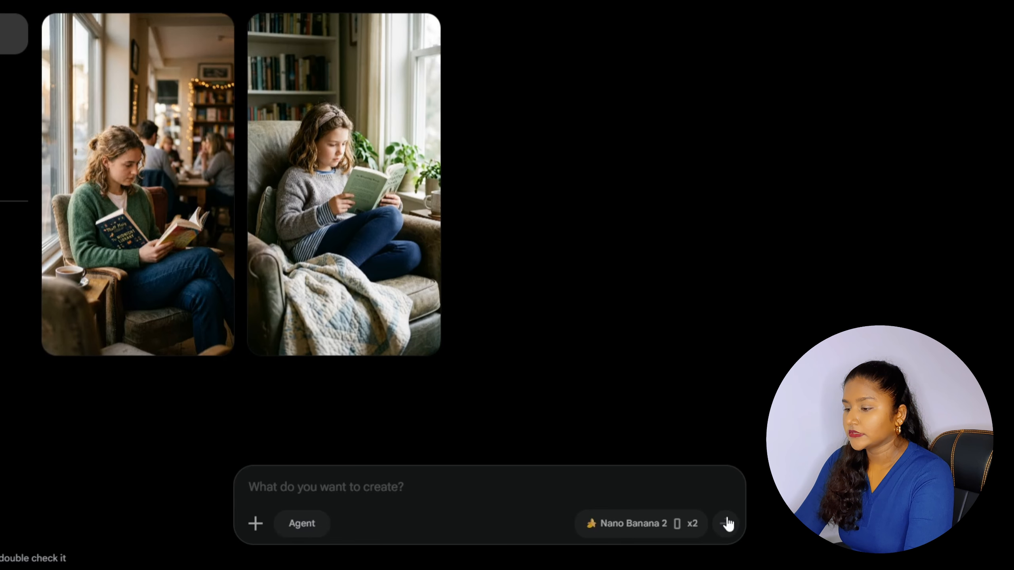
View both generated images in turn, inspecting the café image of the girl in the green cardigan up close
{"action": "left_click", "coordinate": [265, 339]}
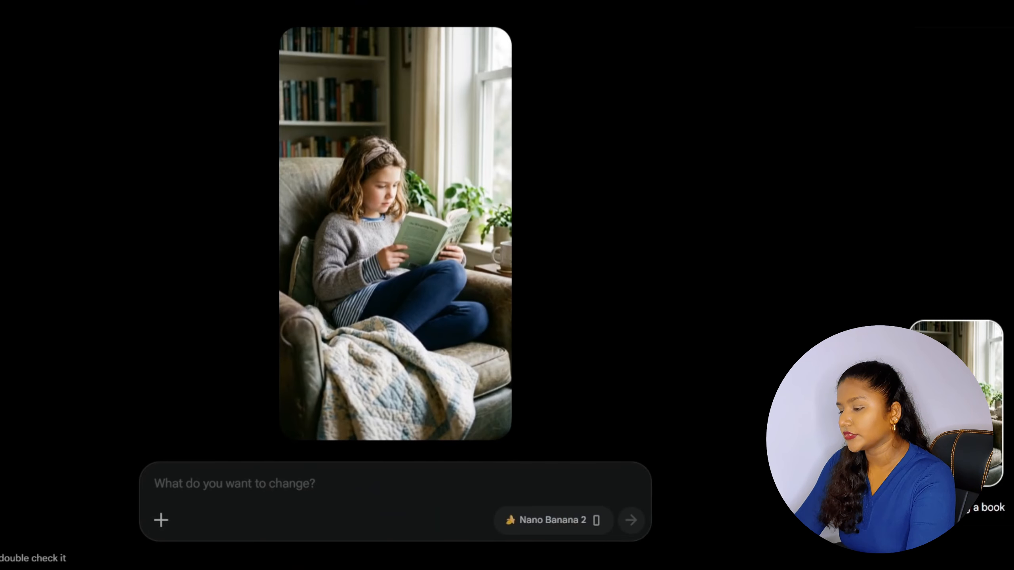
{"action": "left_click", "coordinate": [1, 1]}
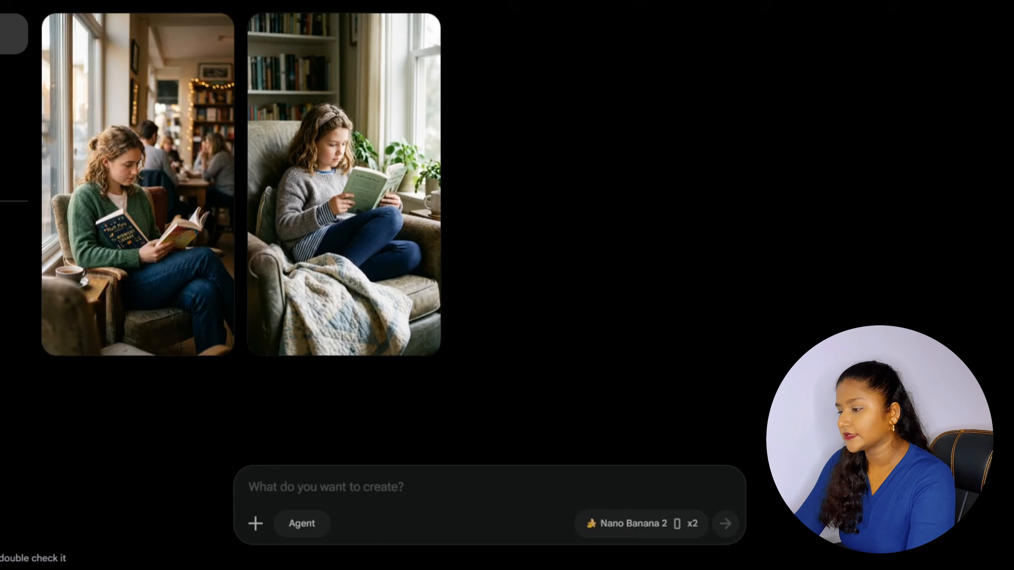
{"action": "left_click", "coordinate": [121, 176]}
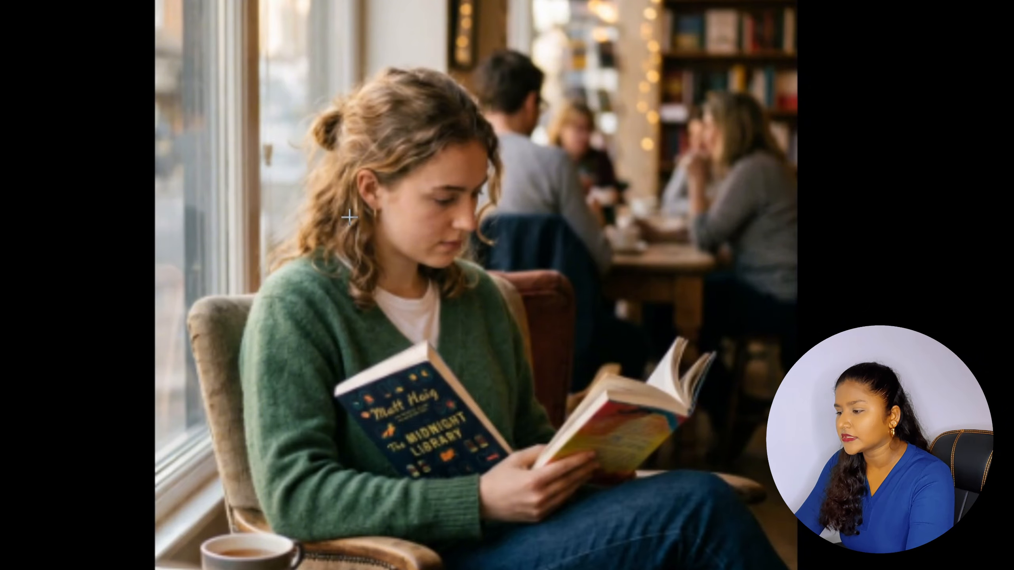
{"action": "scroll", "coordinate": [349, 217], "scroll_direction": "down", "scroll_amount": 3}
{"action": "scroll", "coordinate": [349, 217], "scroll_direction": "up", "scroll_amount": 2}
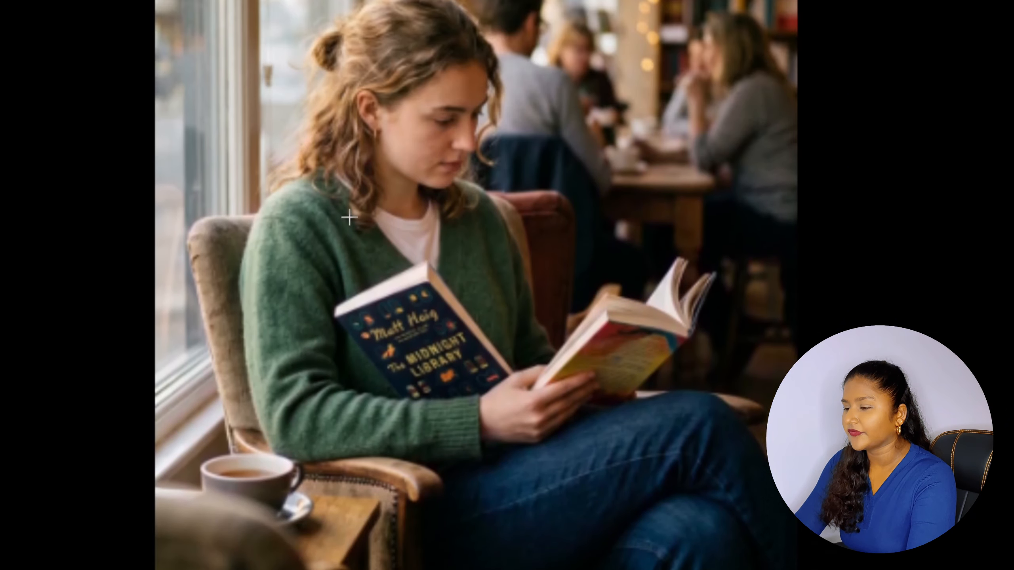
{"action": "scroll", "coordinate": [349, 217], "scroll_direction": "up", "scroll_amount": 1}
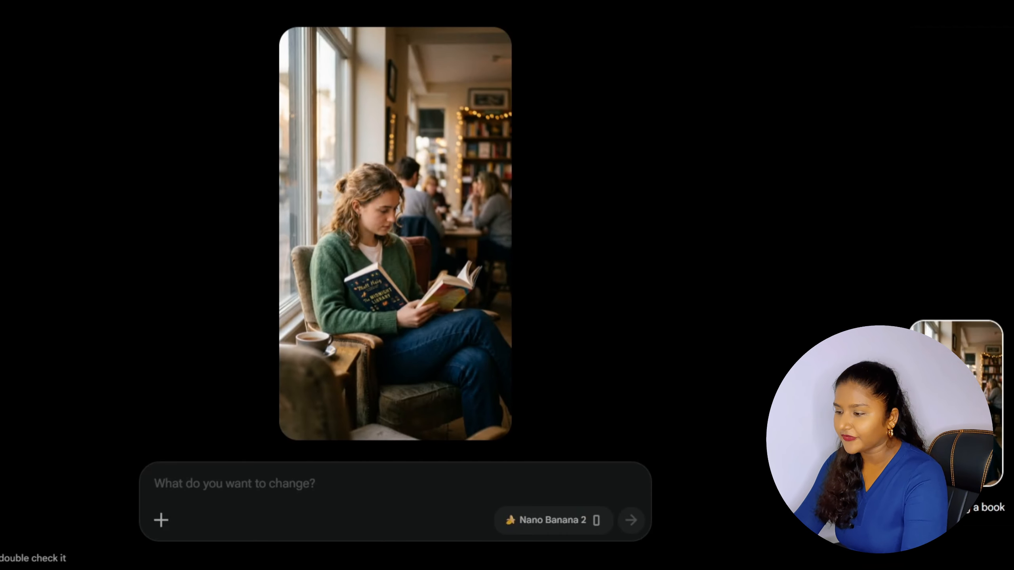
{"action": "left_click", "coordinate": [1, 1]}
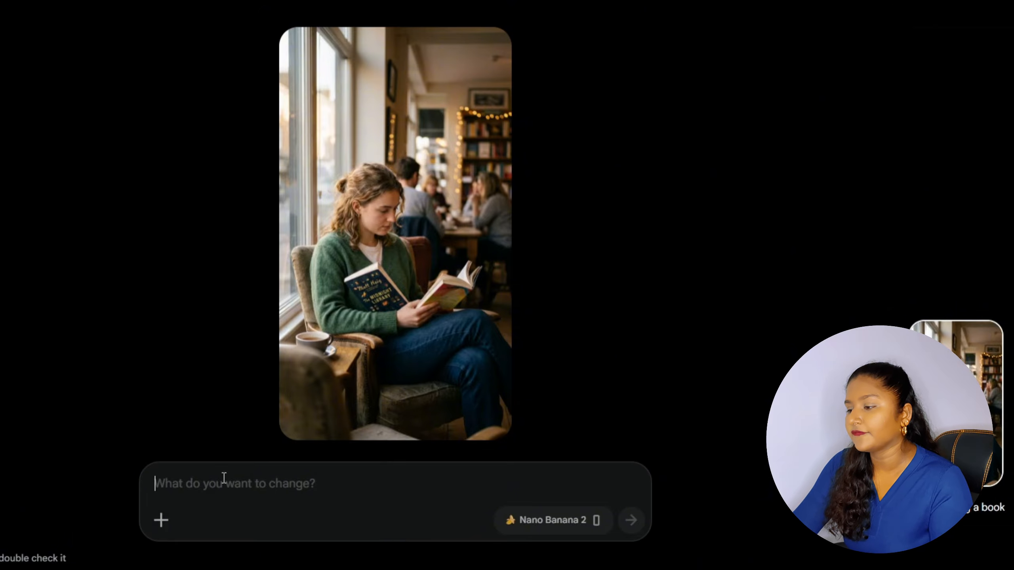
Edit the opened café image with the prompt "turn the green jersy into red"
{"action": "type", "text": "t"}
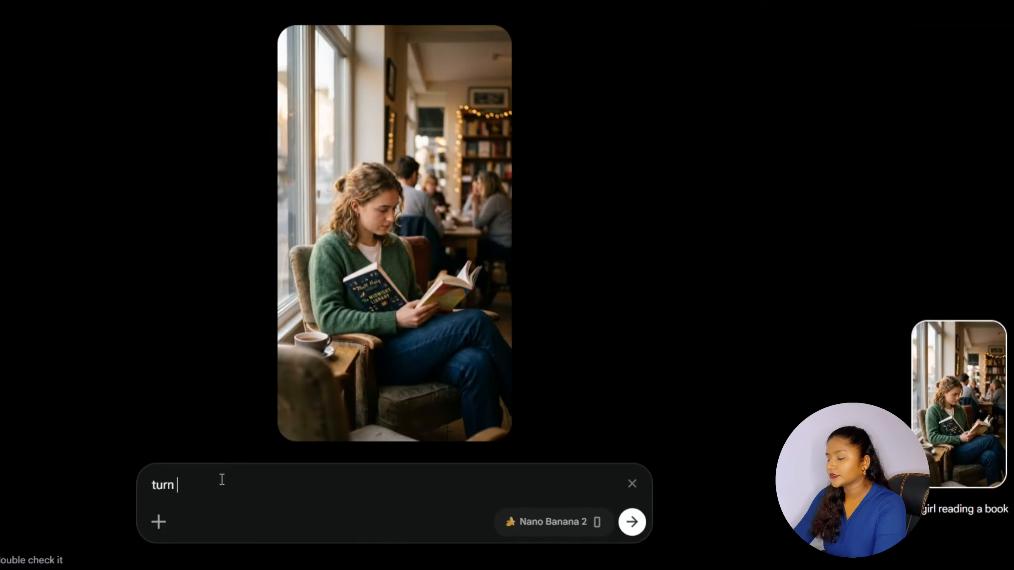
{"action": "type", "text": "the green"}
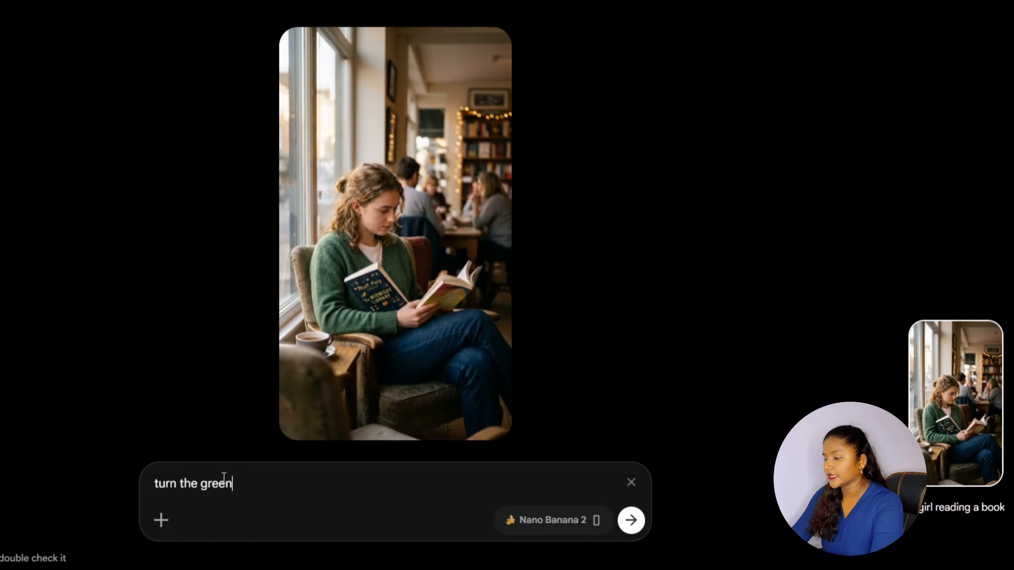
{"action": "type", "text": " jersy into red"}
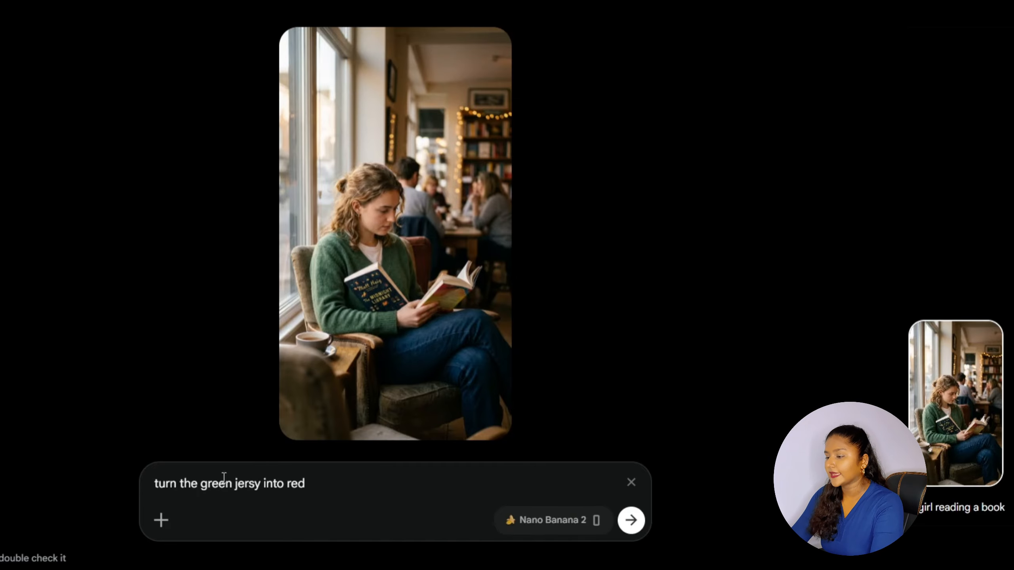
{"action": "key", "text": "Return"}
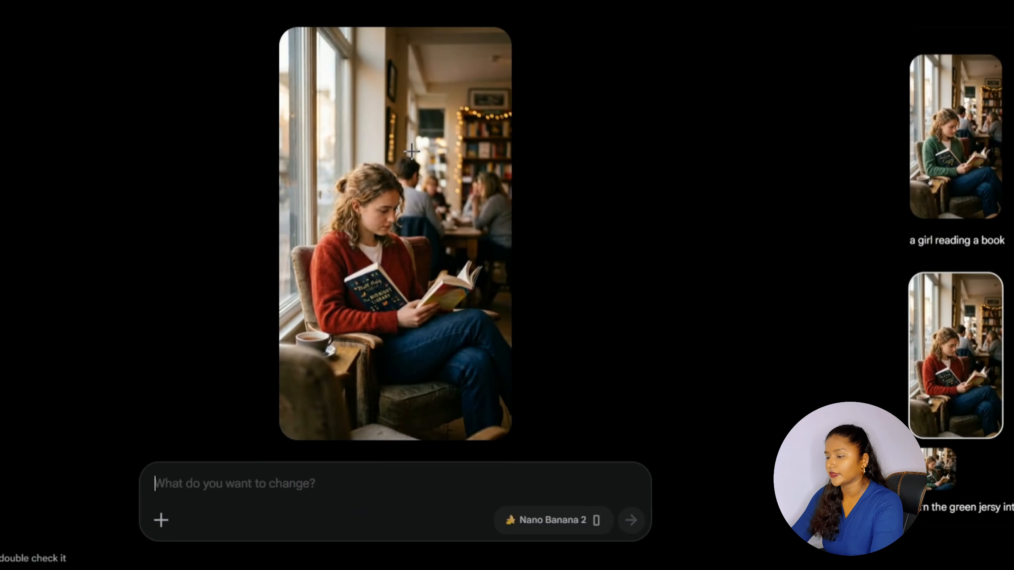
Compare the original green and edited red versions of the café image, and return to the project gallery
{"action": "left_click", "coordinate": [942, 154]}
{"action": "left_click", "coordinate": [955, 404]}
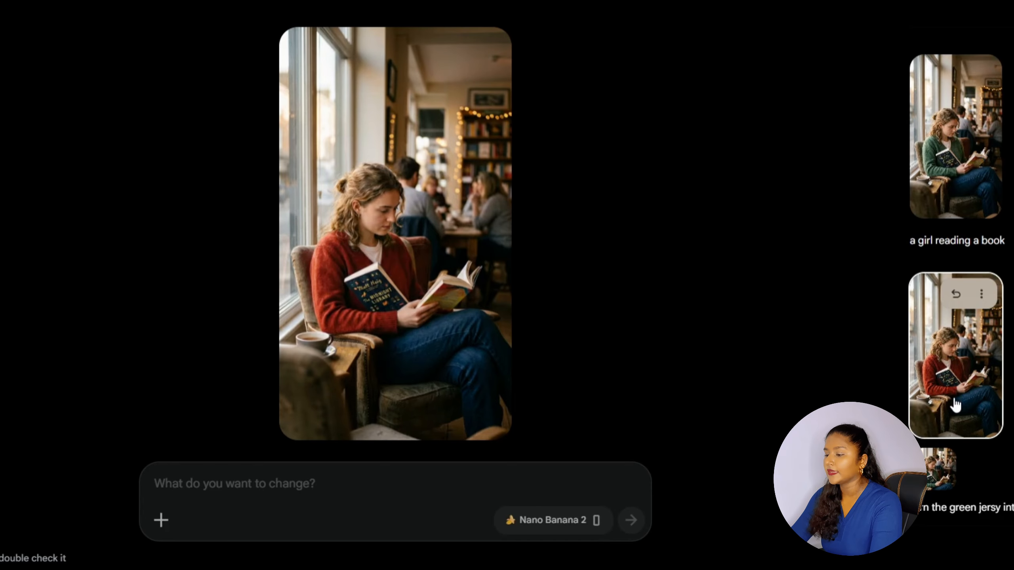
{"action": "left_click", "coordinate": [967, 143]}
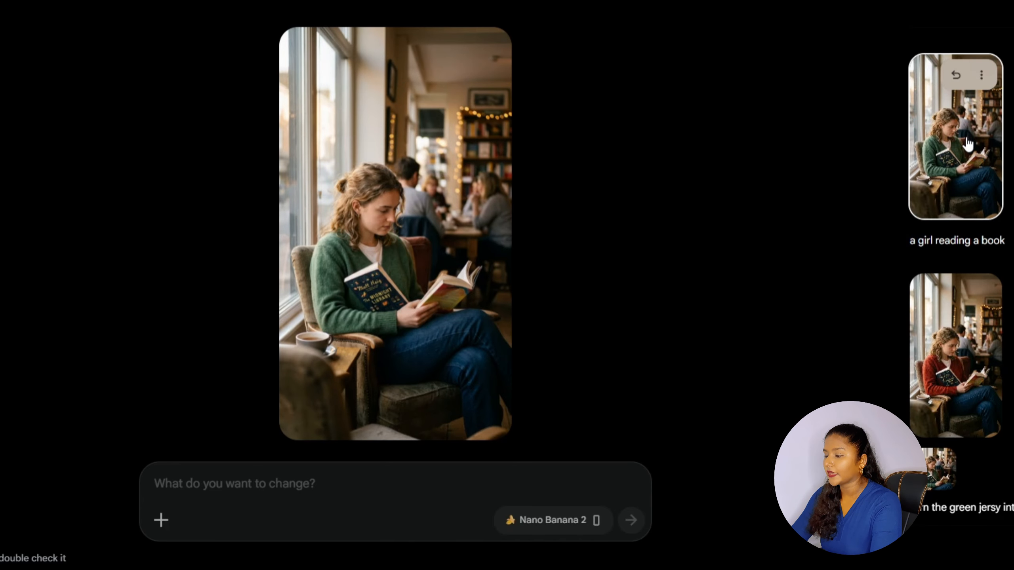
{"action": "left_click", "coordinate": [959, 355]}
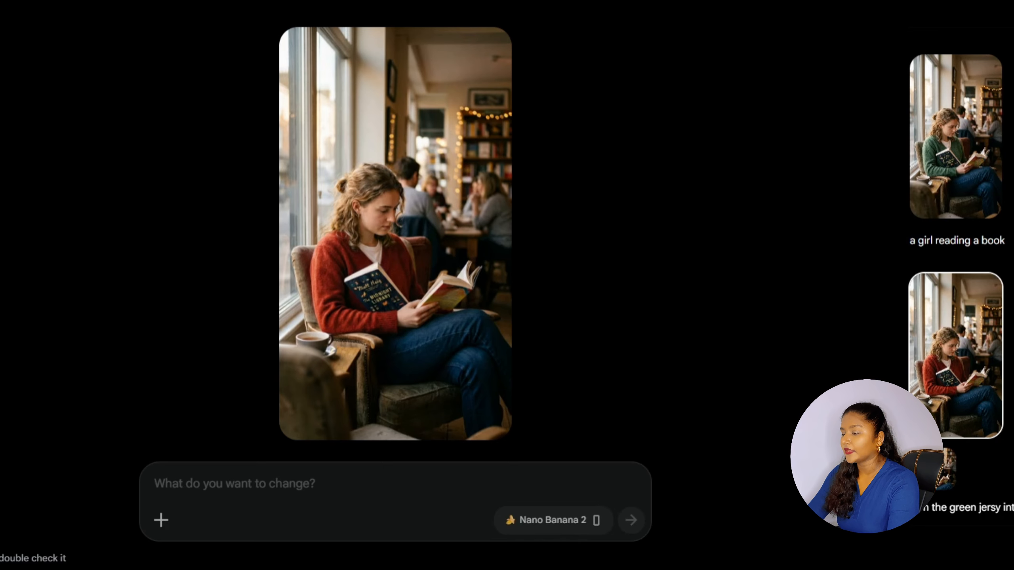
{"action": "key", "text": "Escape"}
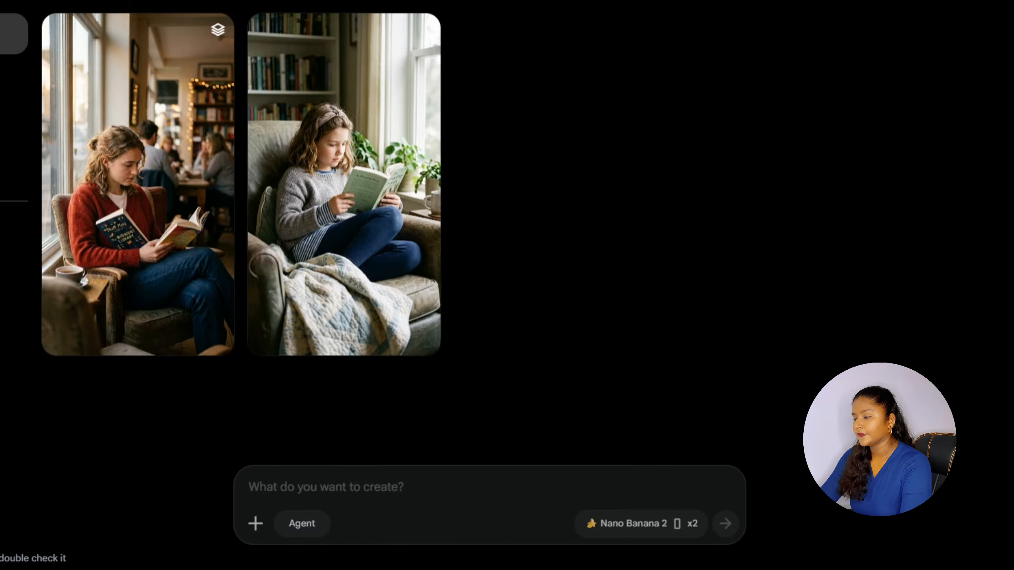
{"action": "left_click", "coordinate": [189, 198]}
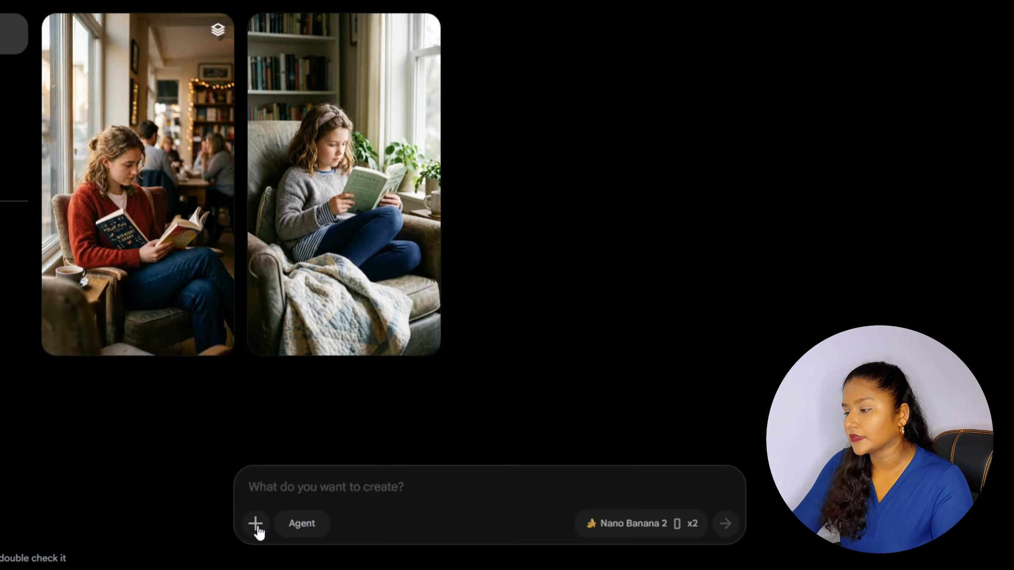
Attach the red-cardigan café image to a new prompt as the reference image
{"action": "left_click", "coordinate": [255, 523]}
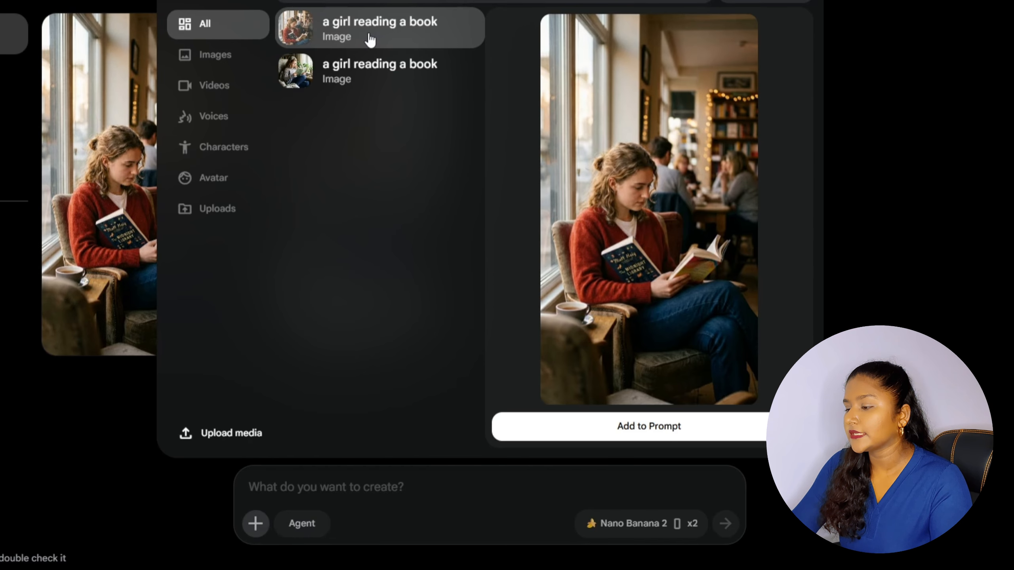
{"action": "left_click", "coordinate": [364, 65]}
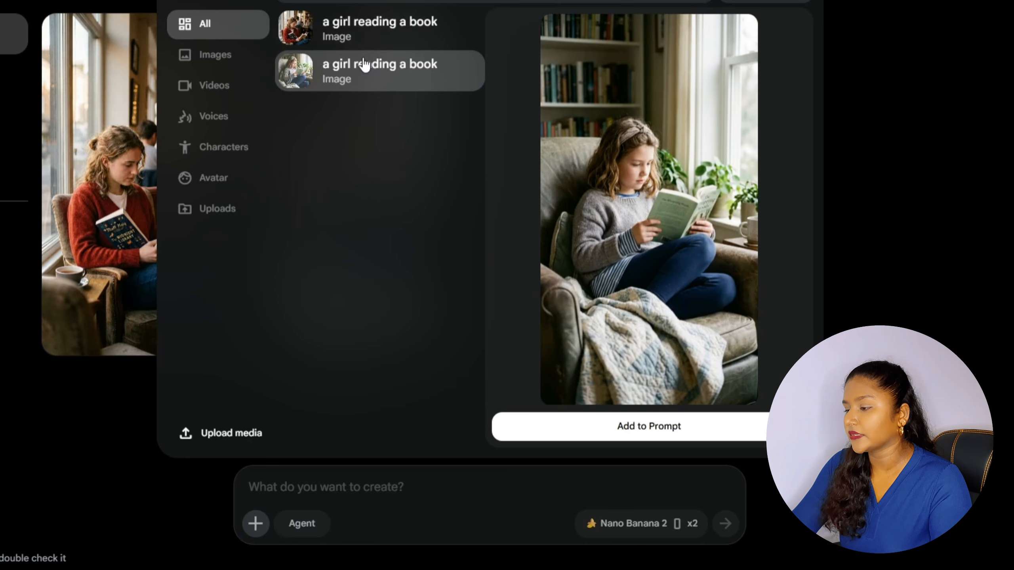
{"action": "left_click", "coordinate": [361, 35]}
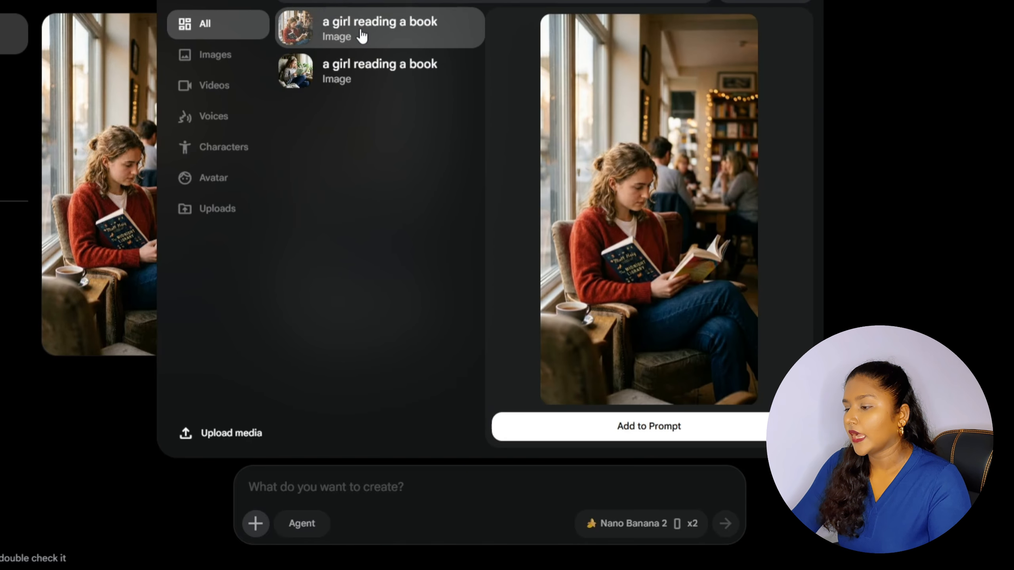
{"action": "left_click", "coordinate": [648, 427]}
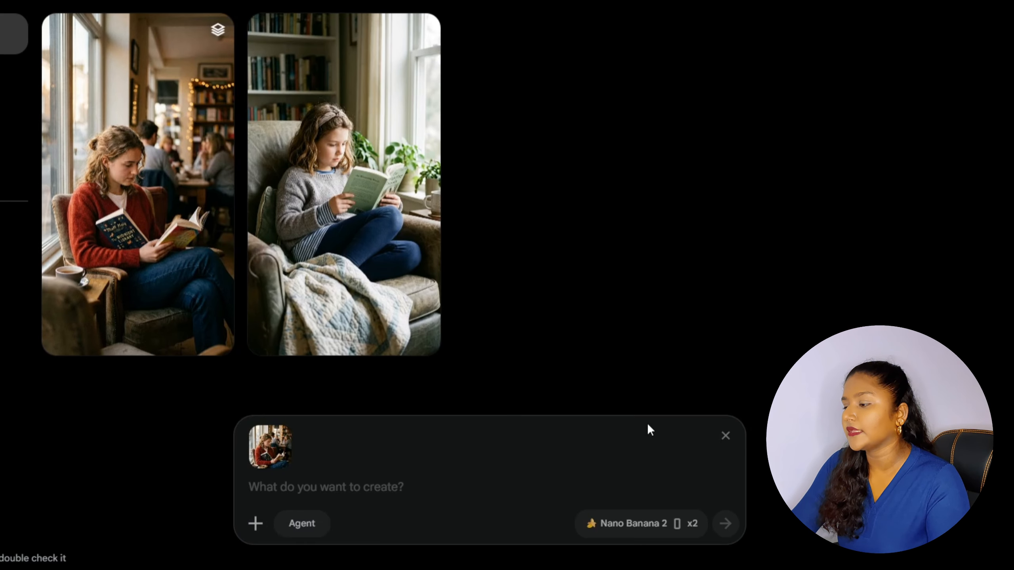
Generate new images from the attached reference with the prompt "girl reading in a garden"
{"action": "type", "text": "girl reading in the"}
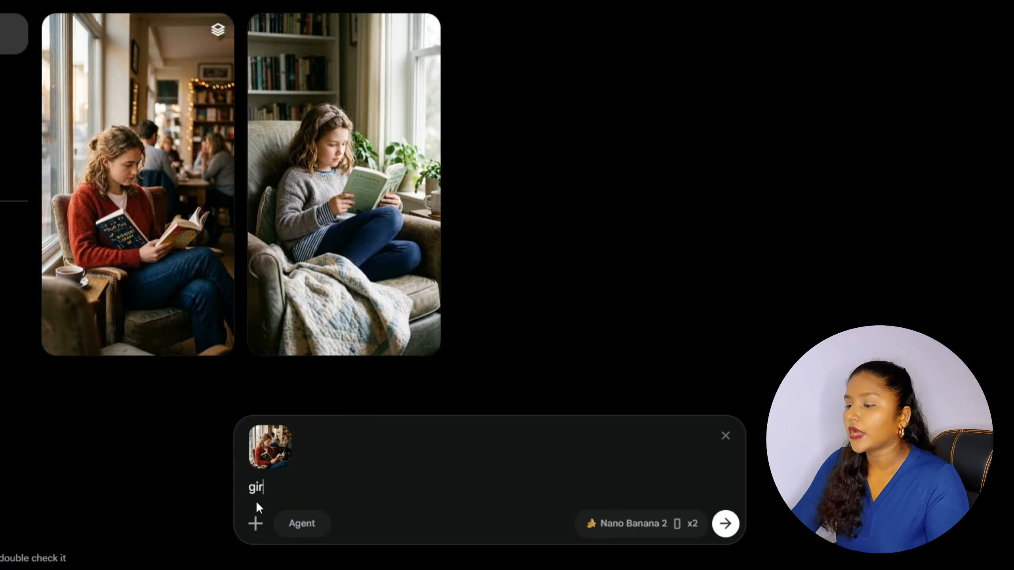
{"action": "key", "text": "BackSpace"}
{"action": "key", "text": "BackSpace"}
{"action": "key", "text": "BackSpace"}
{"action": "key", "text": "BackSpace"}
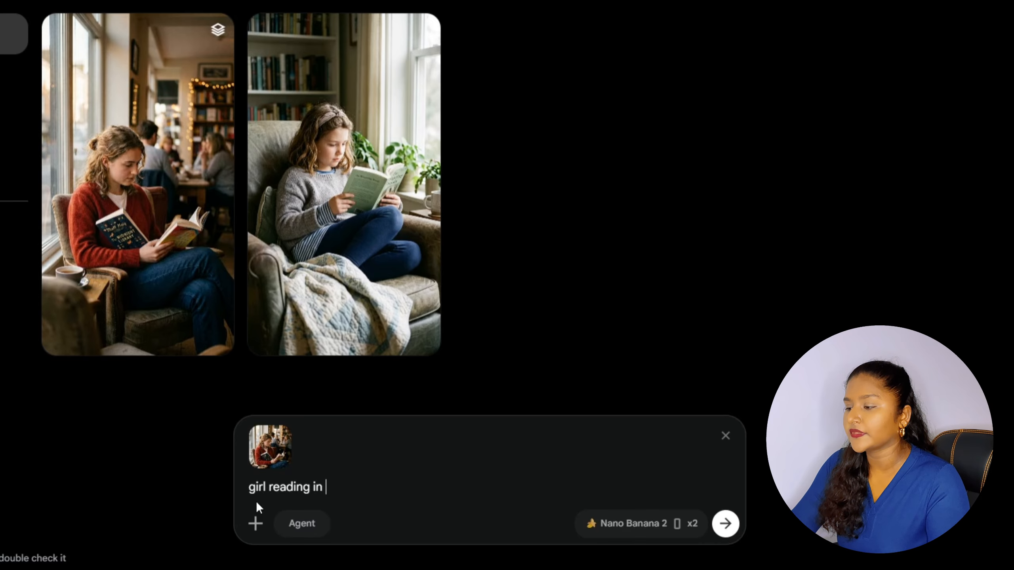
{"action": "type", "text": "a garden"}
{"action": "left_click", "coordinate": [725, 524]}
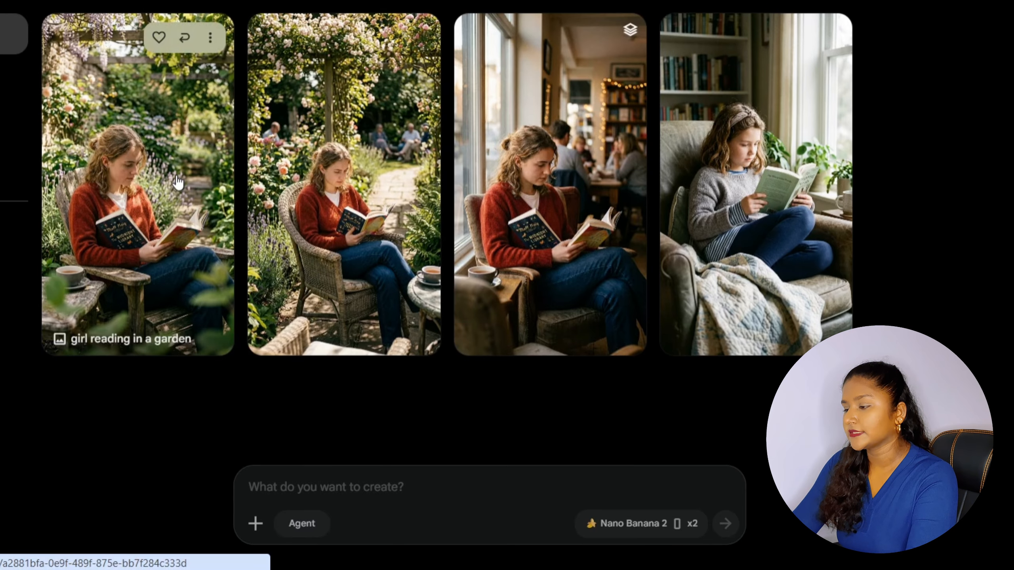
Open the first garden image and edit it with the prompt "make it winter"
{"action": "left_click", "coordinate": [178, 183]}
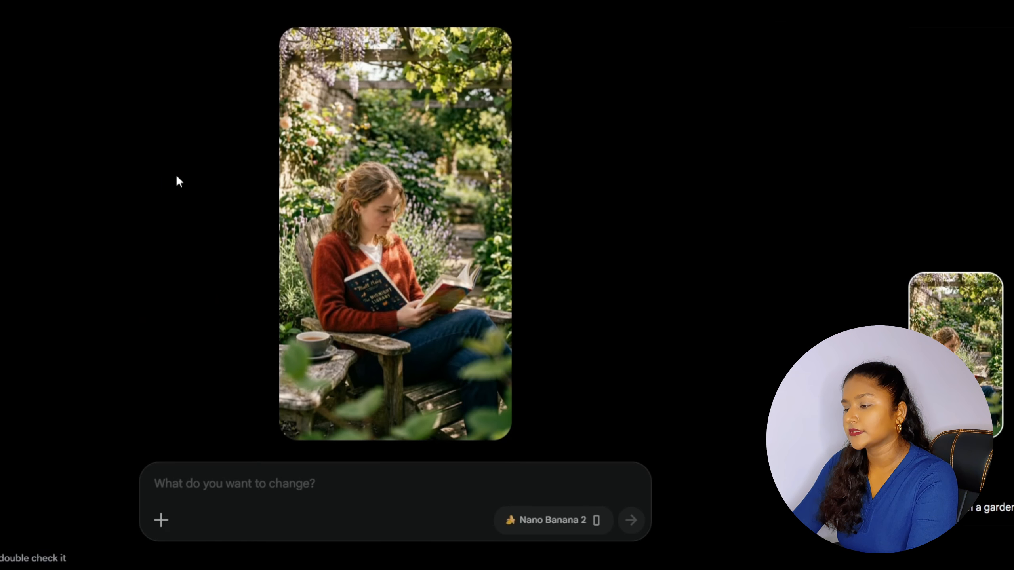
{"action": "key", "text": "Right"}
{"action": "key", "text": "Left"}
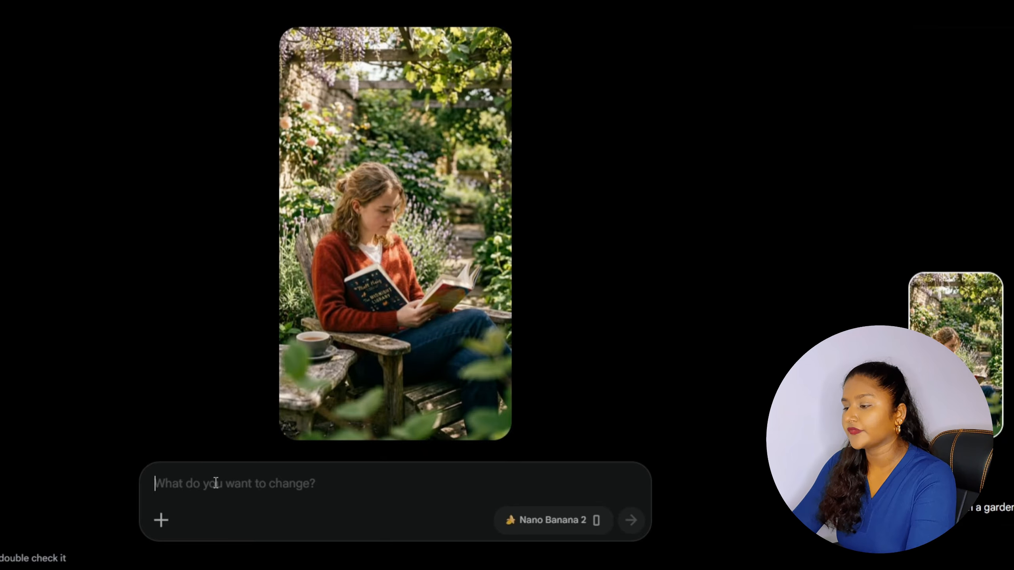
{"action": "type", "text": "make it winter"}
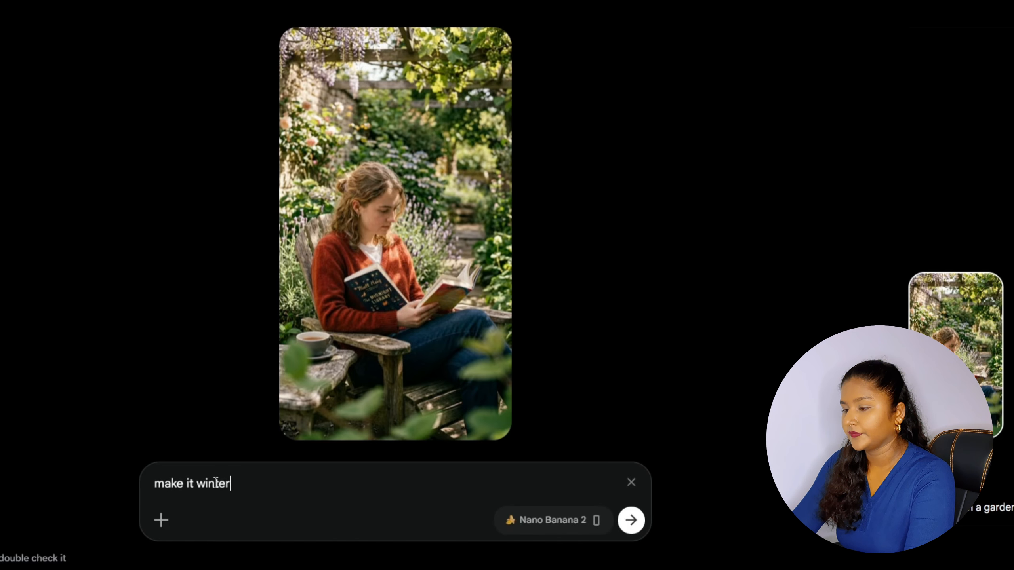
{"action": "left_click", "coordinate": [626, 522]}
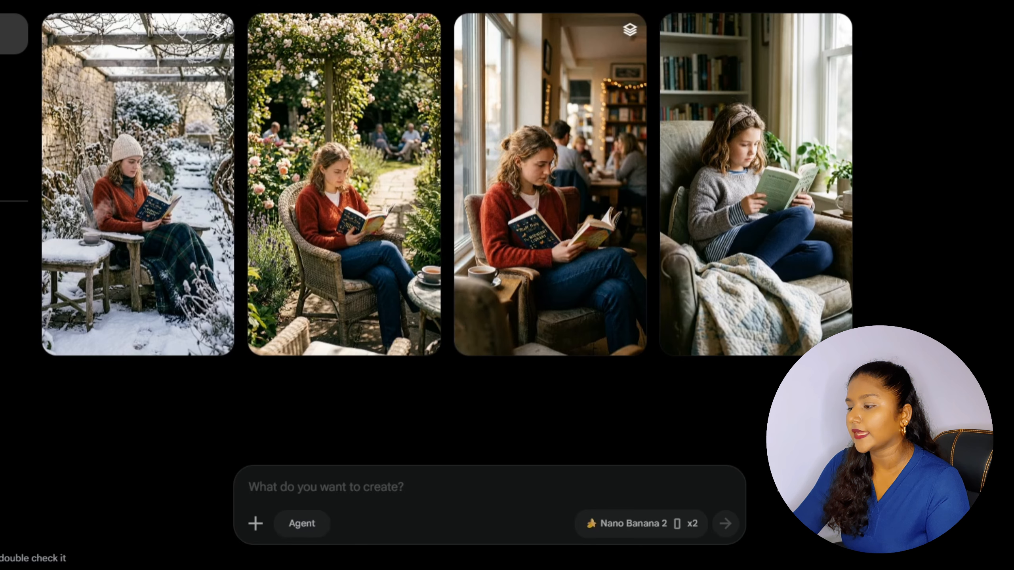
Try to attach the winter garden image to a new prompt as a reference
{"action": "left_click", "coordinate": [255, 524]}
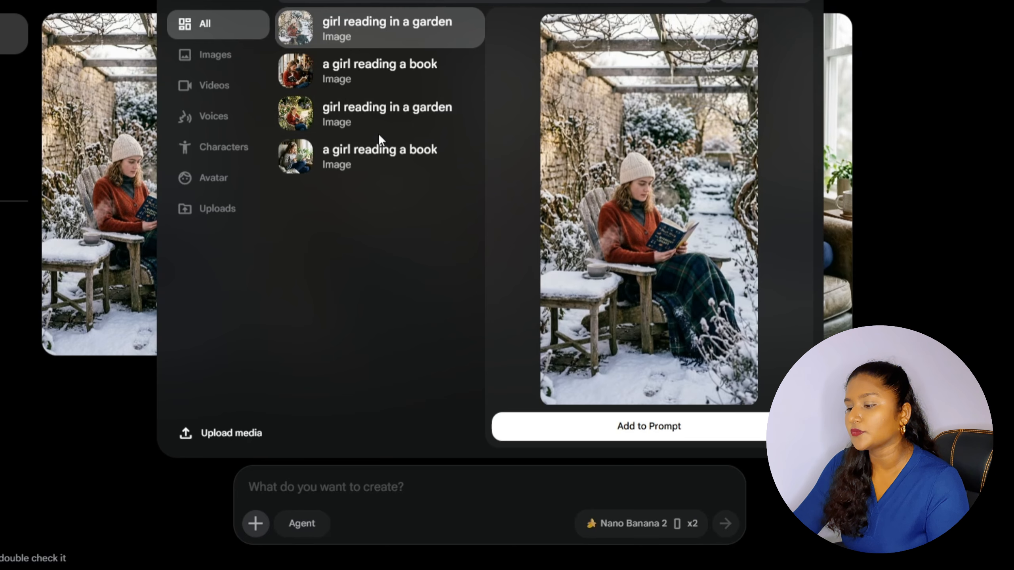
{"action": "left_click", "coordinate": [669, 434]}
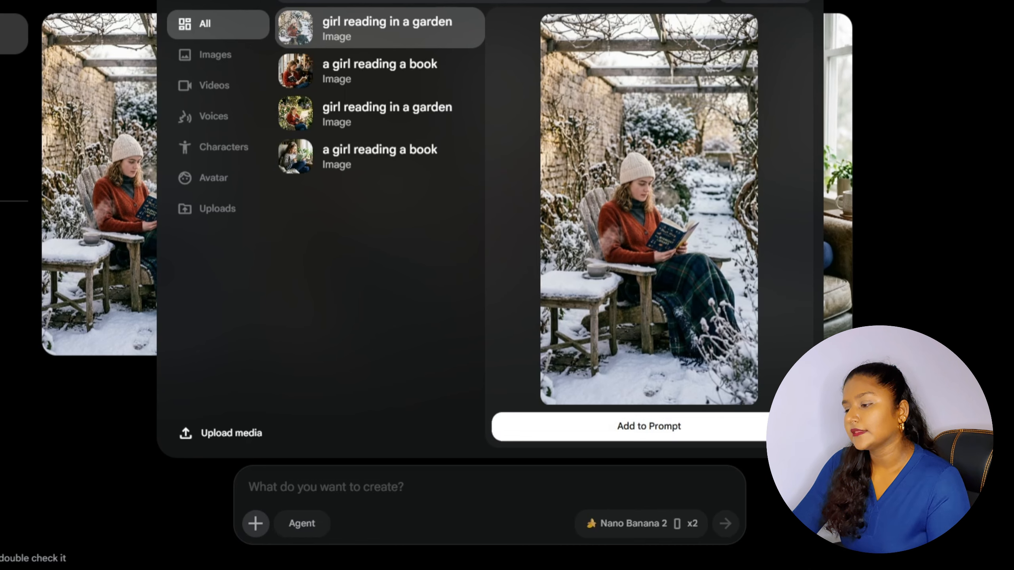
Compare the winter garden image with its summer version, and the red-cardigan café image with its green original
{"action": "mouse_move", "coordinate": [135, 191]}
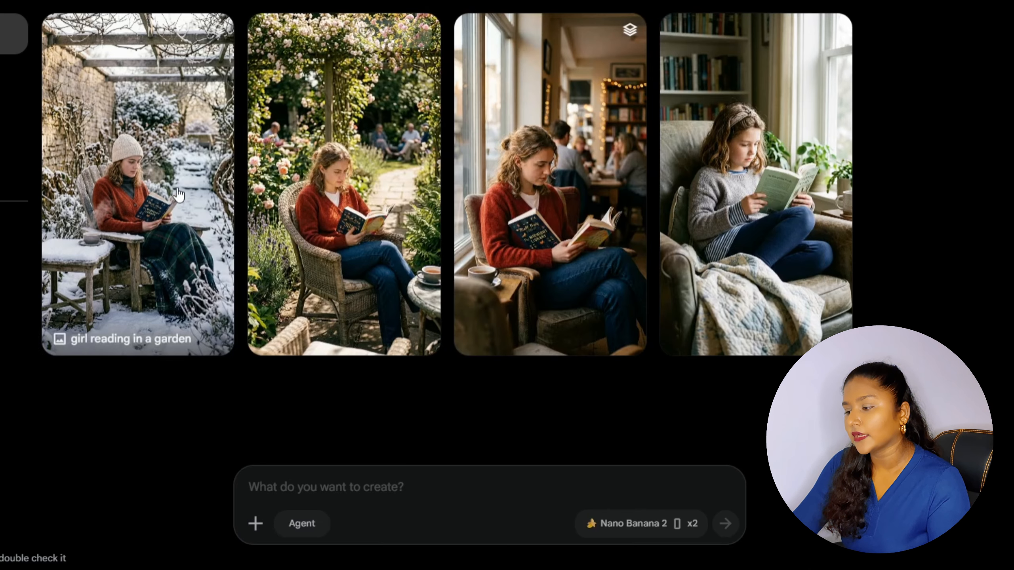
{"action": "left_click", "coordinate": [135, 190]}
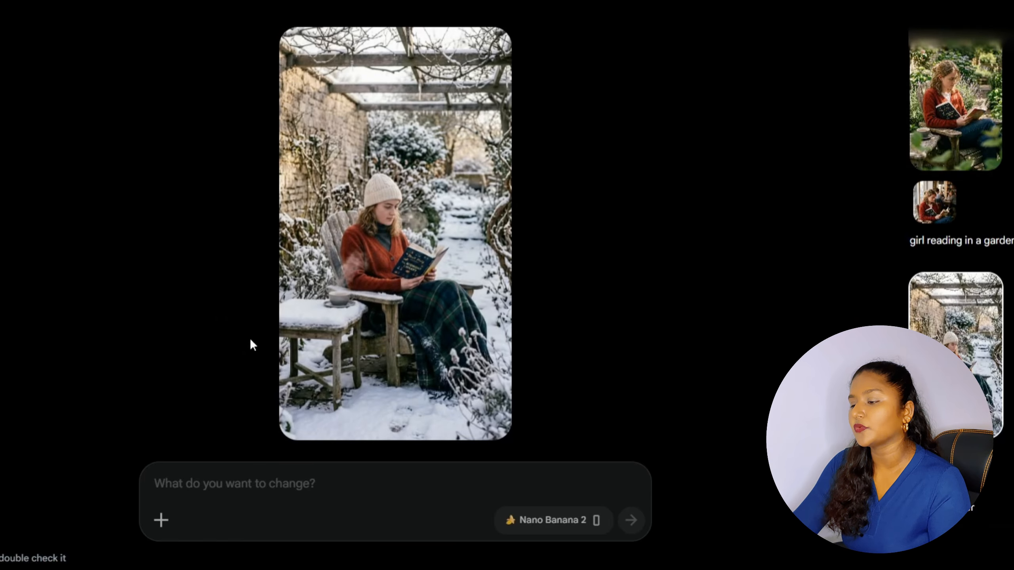
{"action": "left_click", "coordinate": [981, 104]}
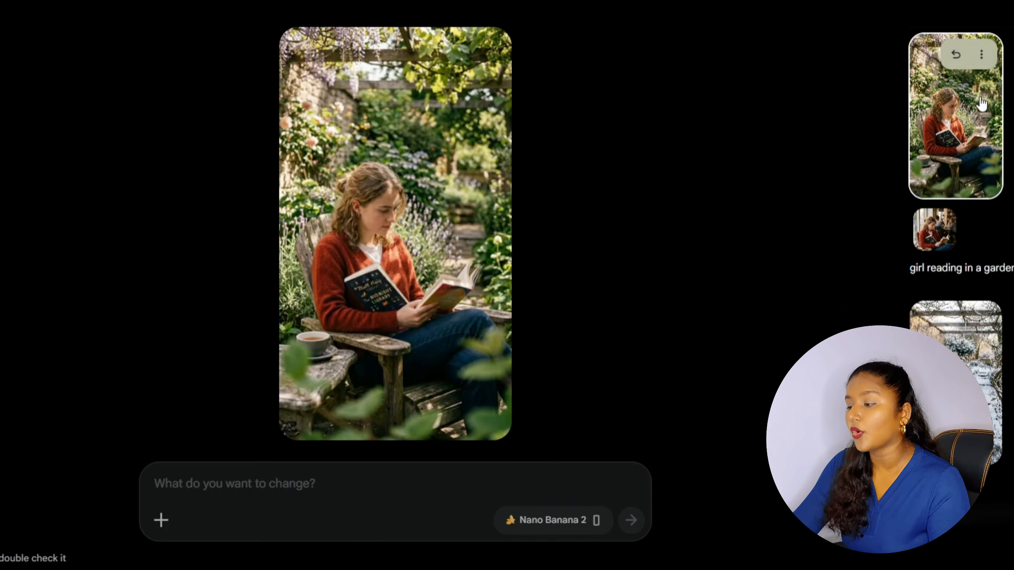
{"action": "left_click", "coordinate": [974, 378]}
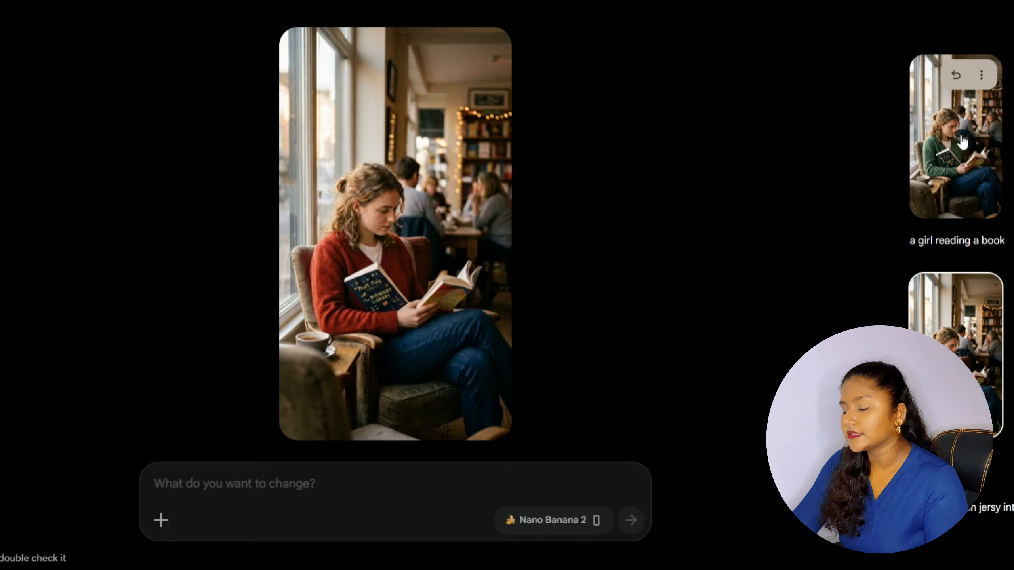
{"action": "left_click", "coordinate": [963, 145]}
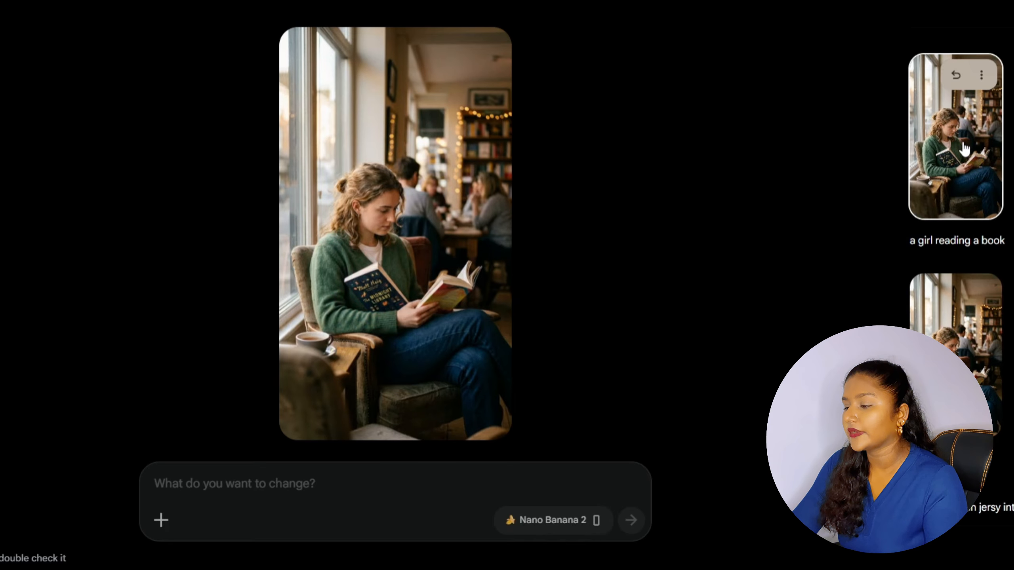
Move the original image of the girl in the grey sweater by the window to the trash
{"action": "left_click", "coordinate": [984, 344]}
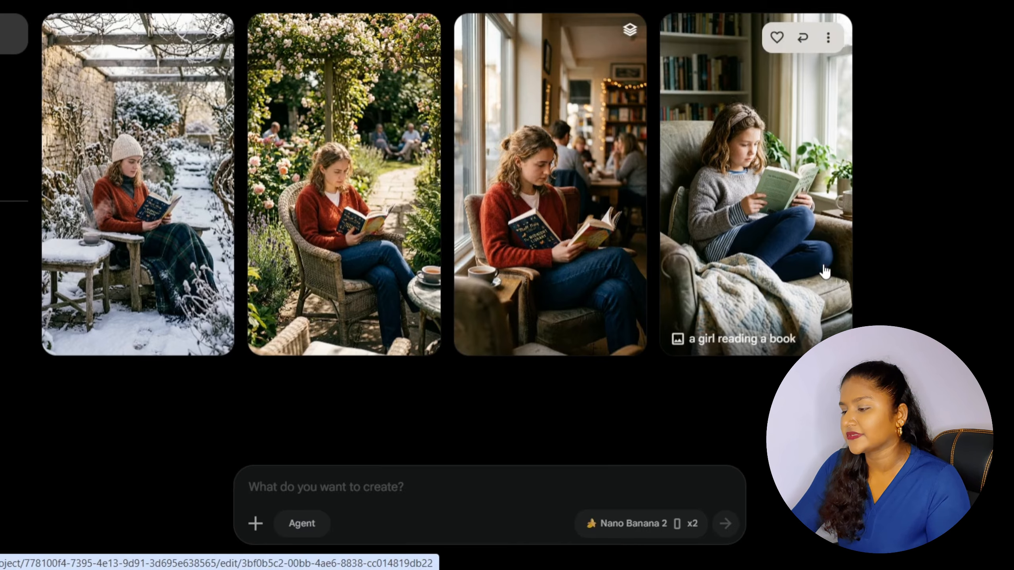
{"action": "left_click", "coordinate": [828, 38]}
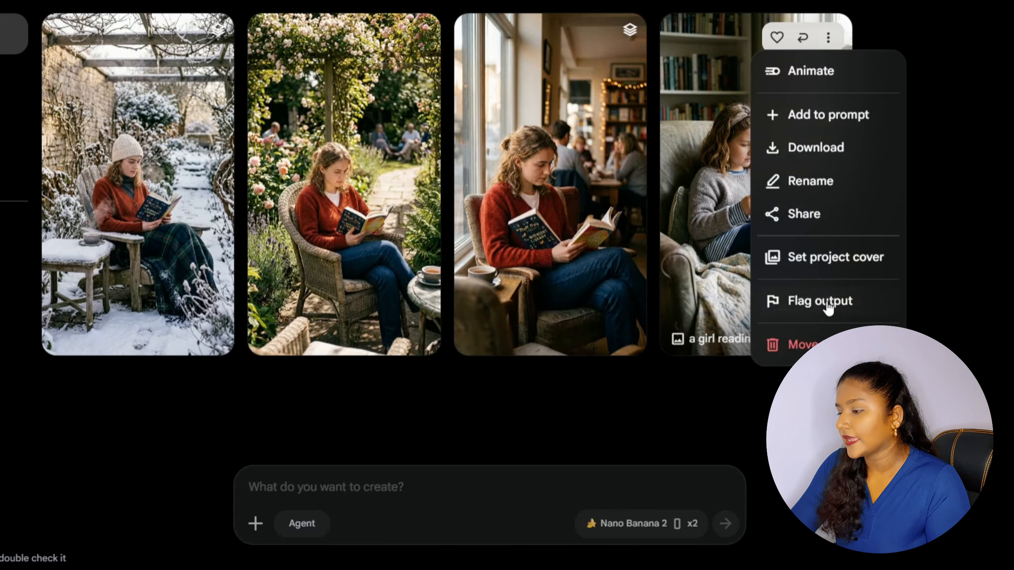
{"action": "left_click", "coordinate": [825, 340]}
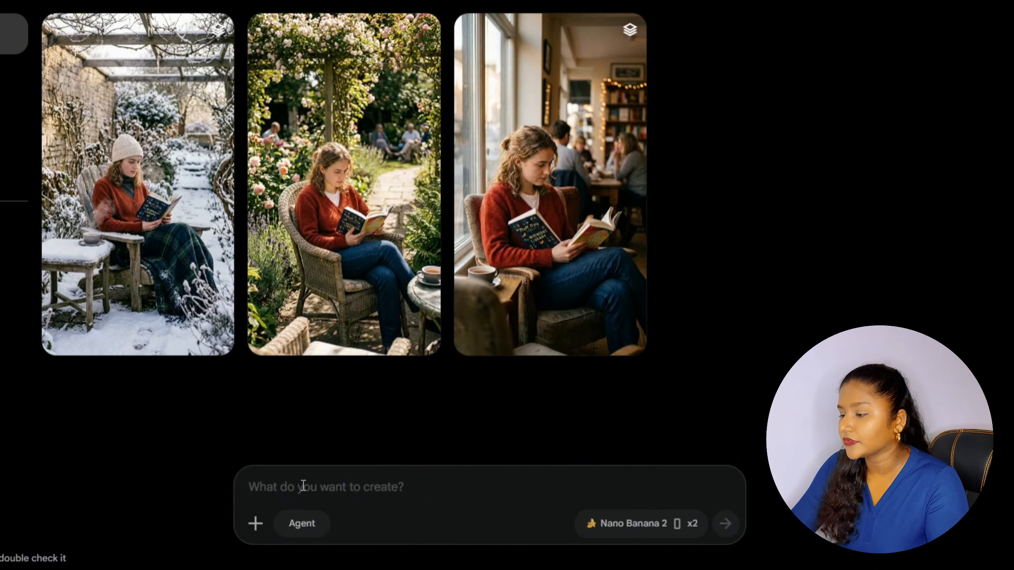
Attach the red-cardigan café image "a girl reading a book" to a new prompt as a reference
{"action": "left_click", "coordinate": [256, 525]}
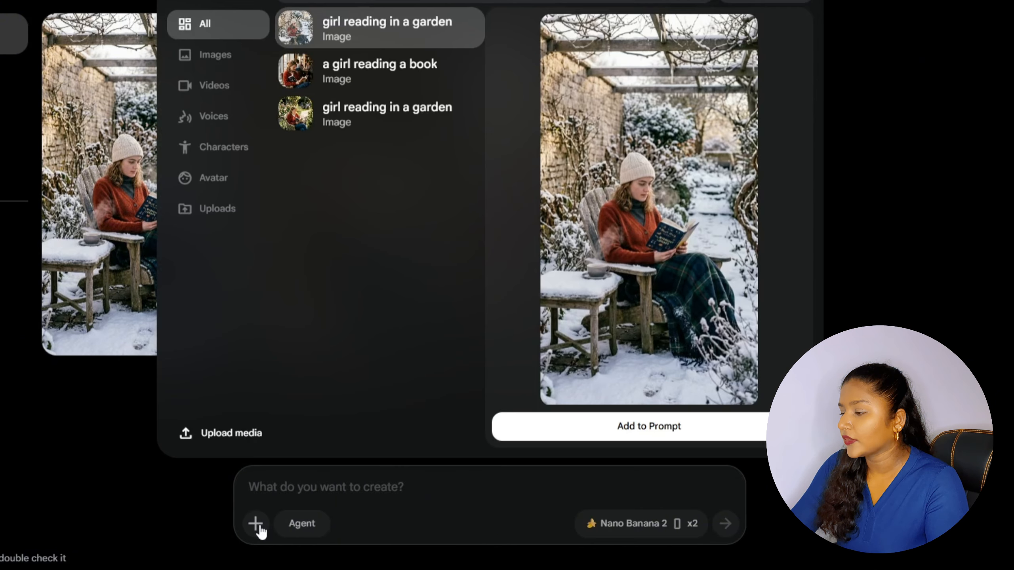
{"action": "left_click", "coordinate": [401, 82]}
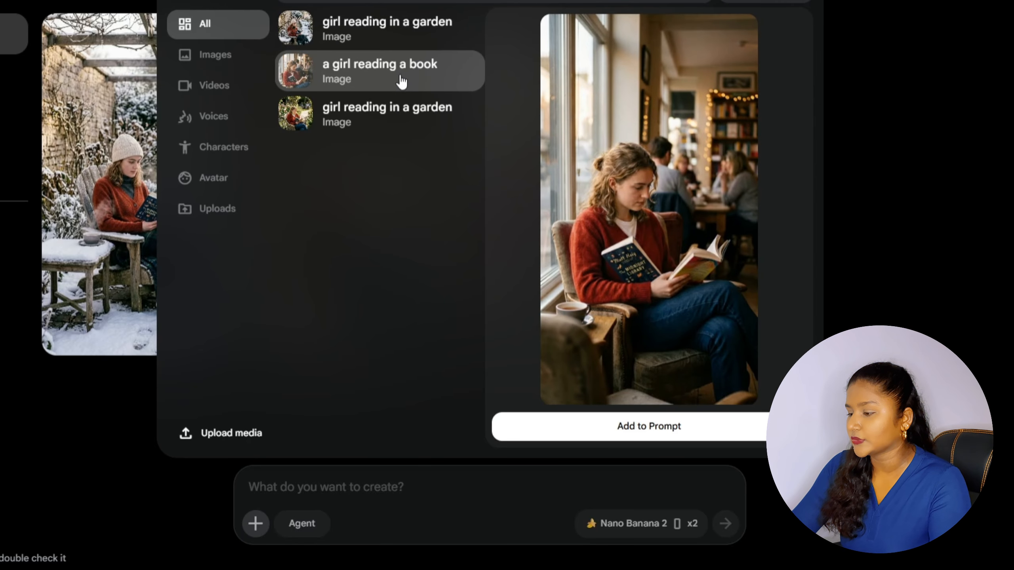
{"action": "left_click", "coordinate": [662, 439]}
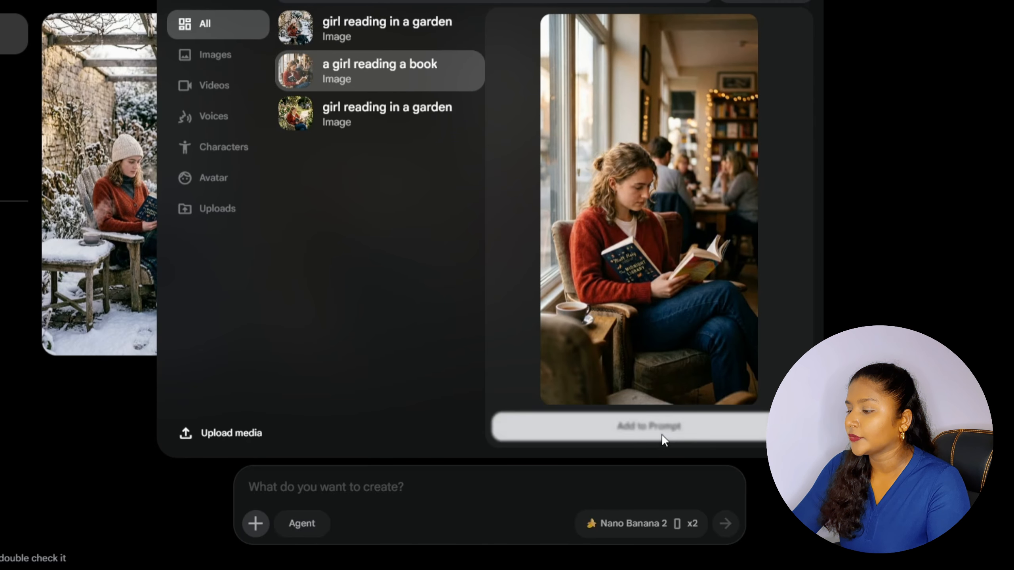
Switch the generation type to Video using Ingredients and set the number of outputs to 1x
{"action": "left_click", "coordinate": [647, 533]}
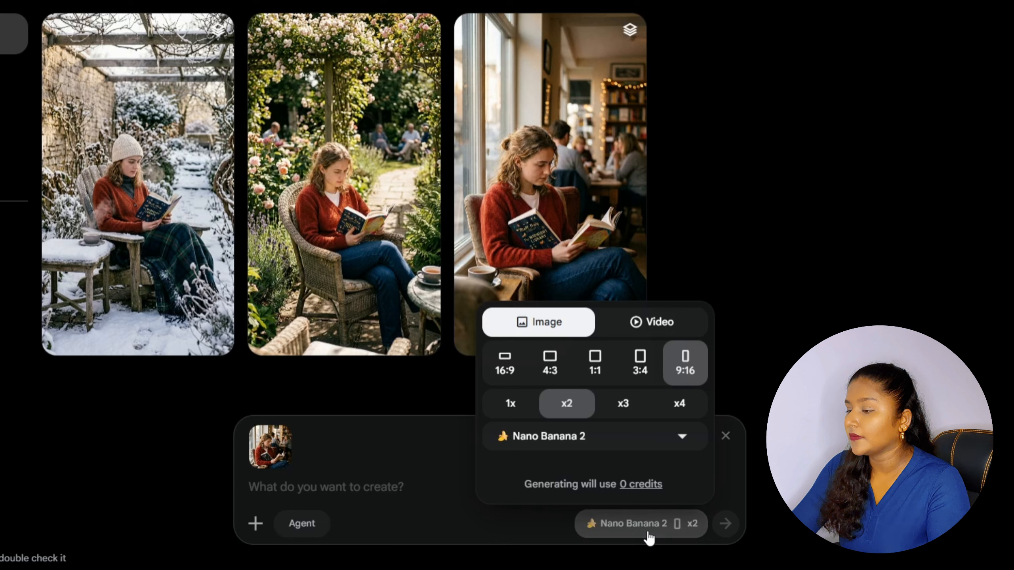
{"action": "left_click", "coordinate": [650, 330]}
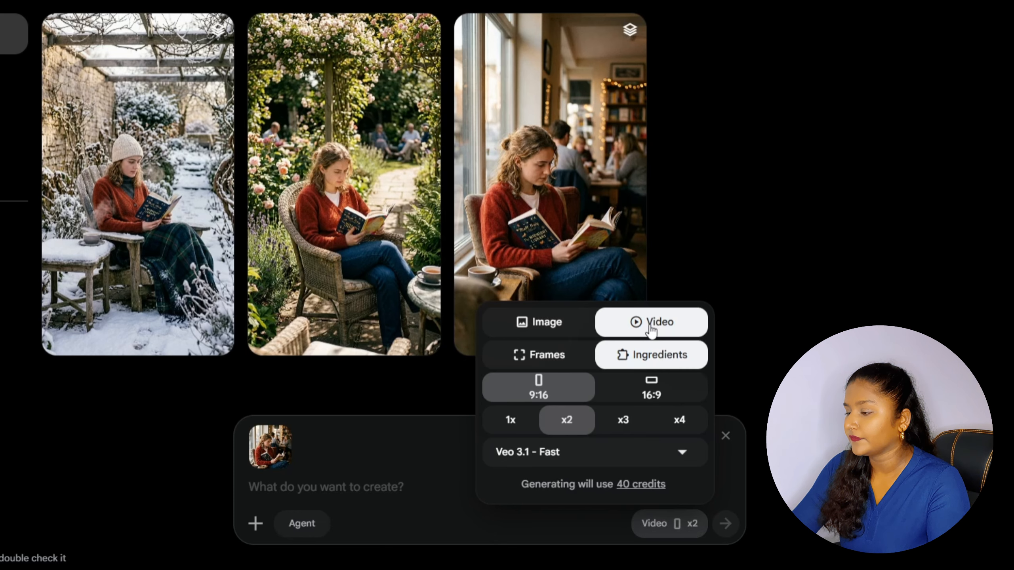
{"action": "left_click", "coordinate": [562, 355]}
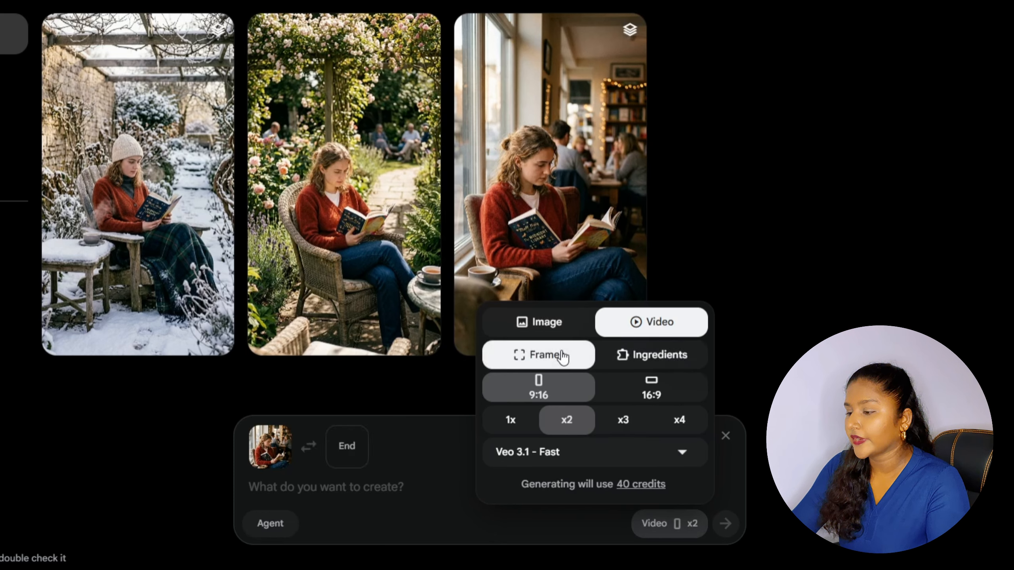
{"action": "left_click", "coordinate": [635, 360]}
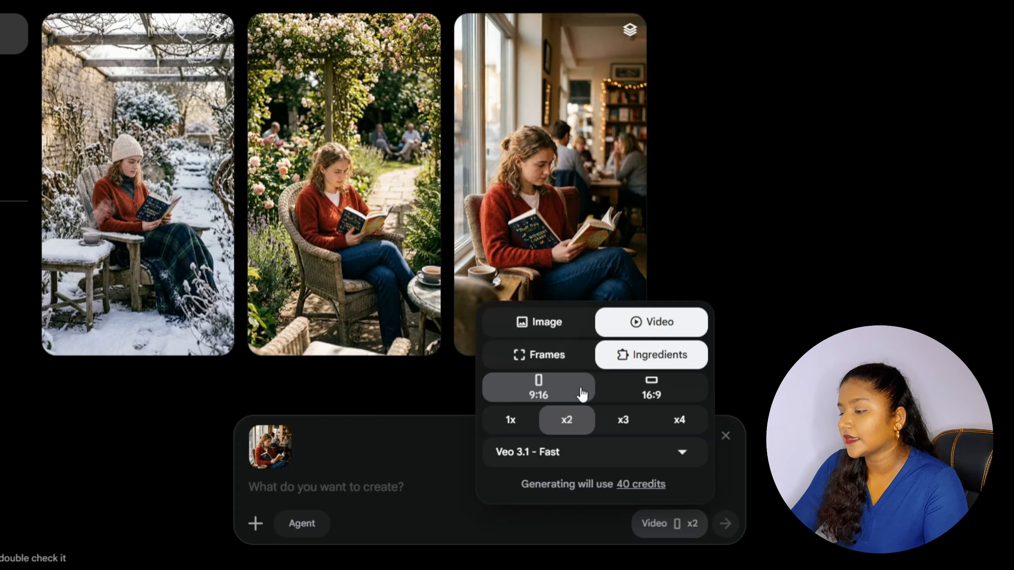
{"action": "left_click", "coordinate": [510, 426]}
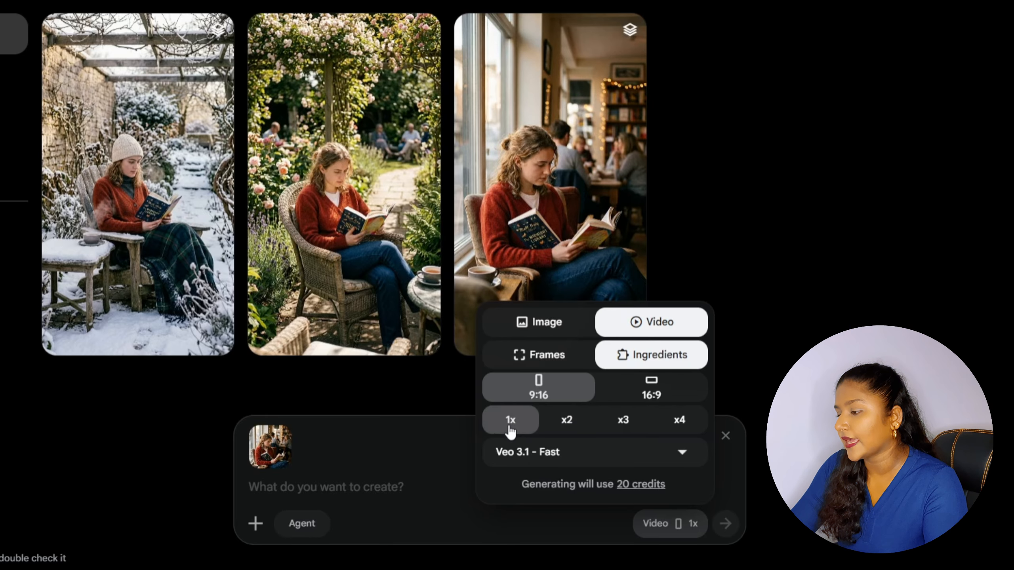
{"action": "left_click", "coordinate": [566, 422]}
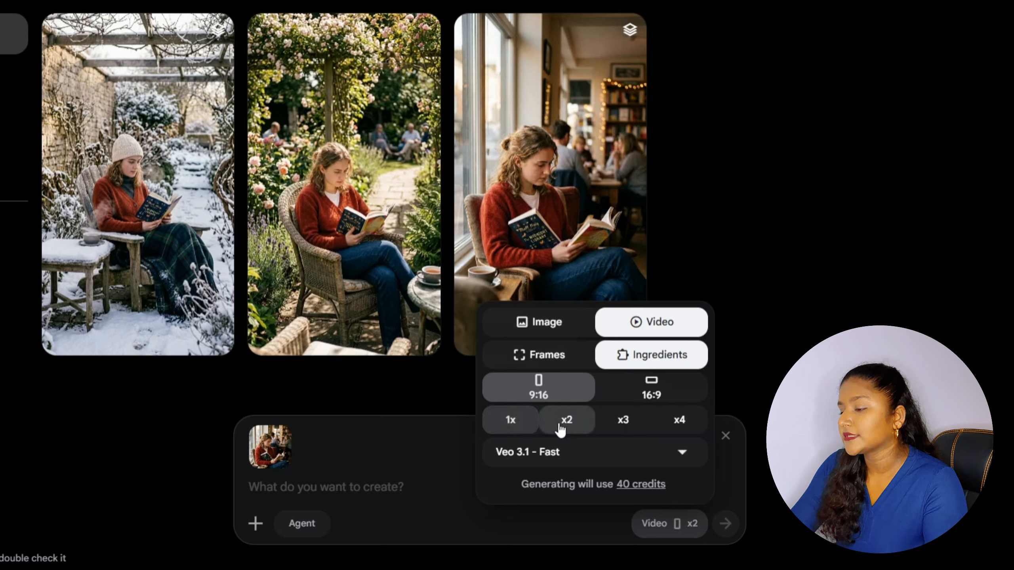
{"action": "left_click", "coordinate": [524, 428]}
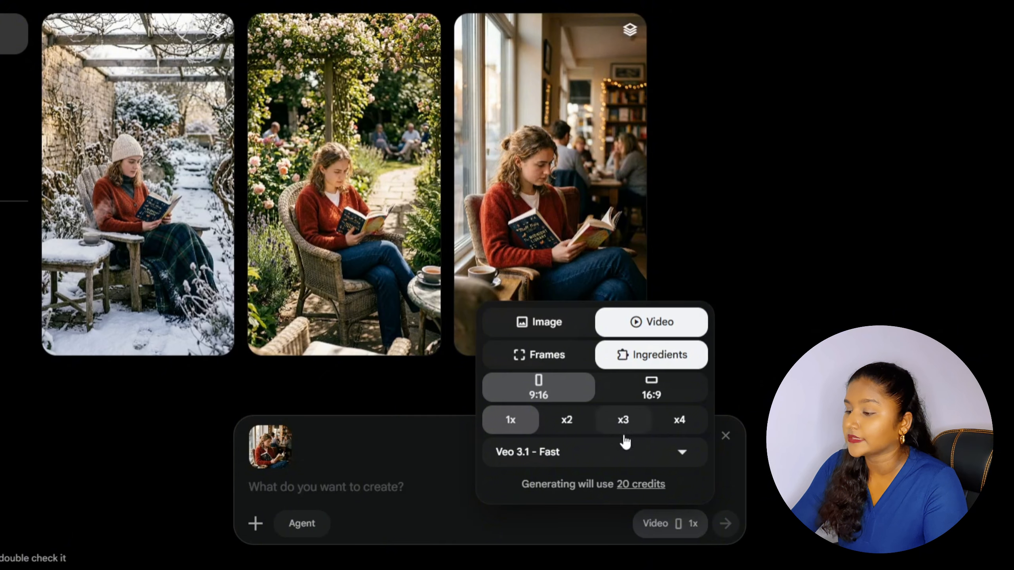
Select the Omni Flash video model and set the clip duration to 6s
{"action": "left_click", "coordinate": [628, 453]}
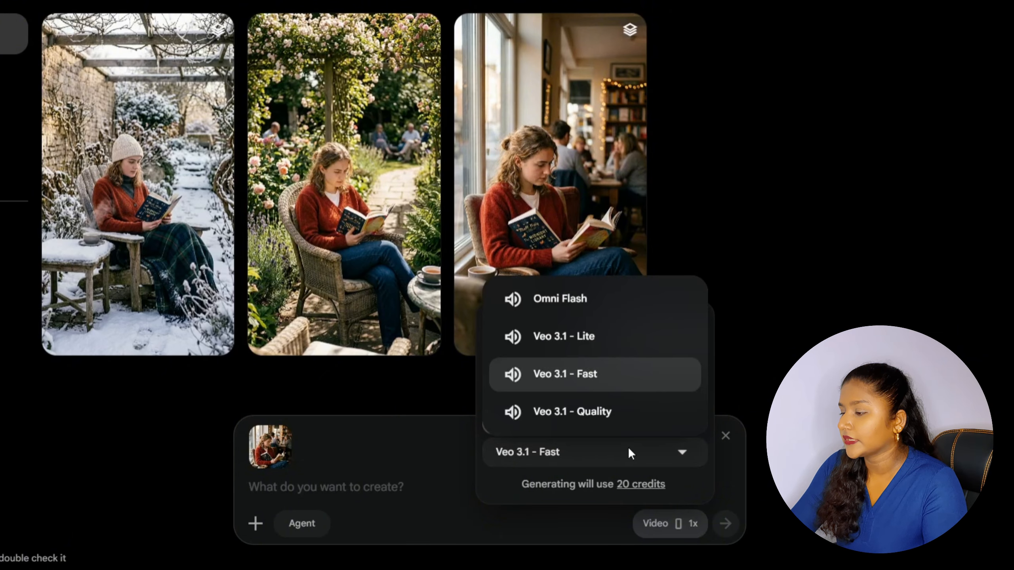
{"action": "left_click", "coordinate": [595, 300]}
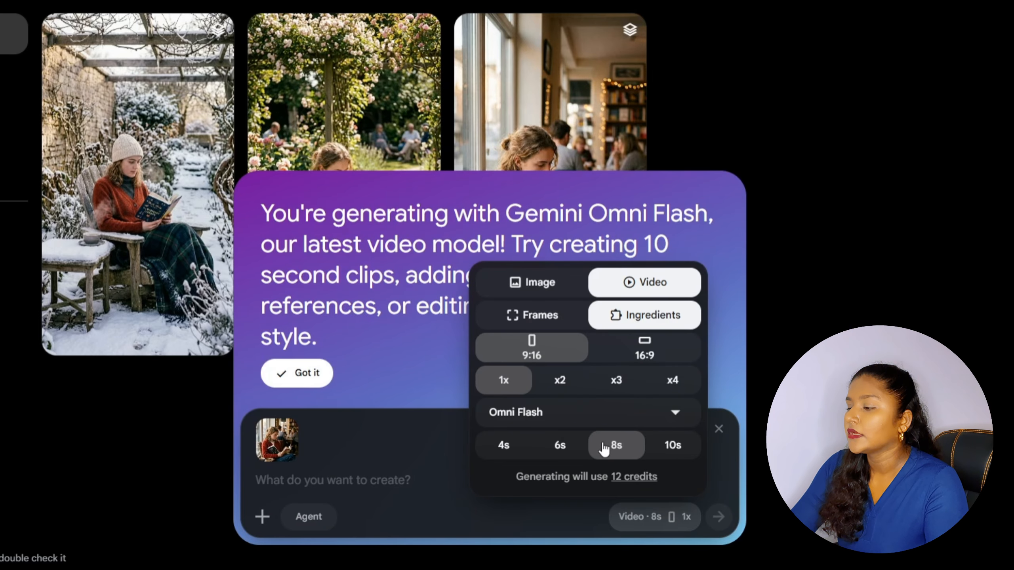
{"action": "left_click", "coordinate": [560, 444]}
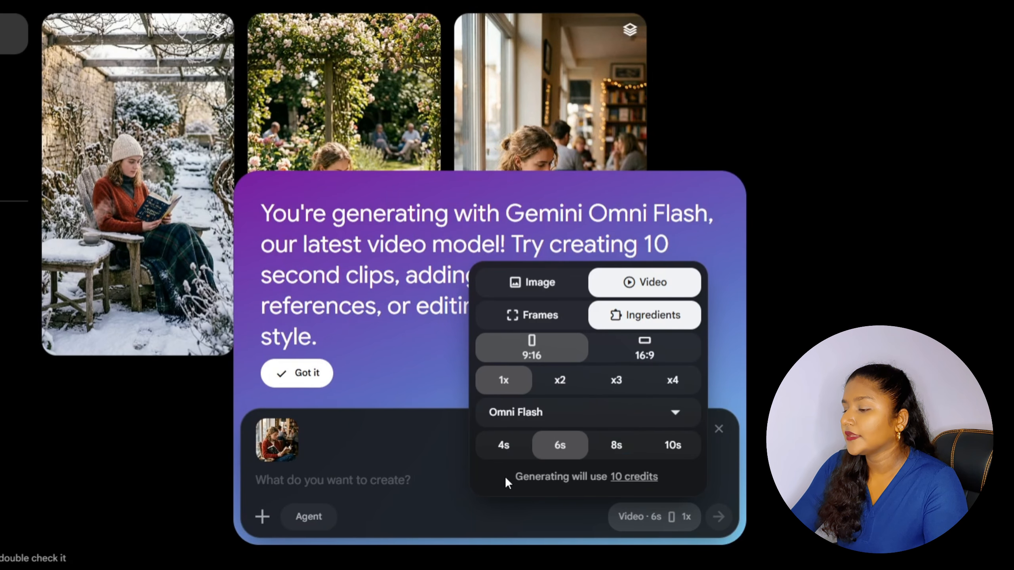
{"action": "left_click_drag", "start_coordinate": [506, 476], "coordinate": [664, 474]}
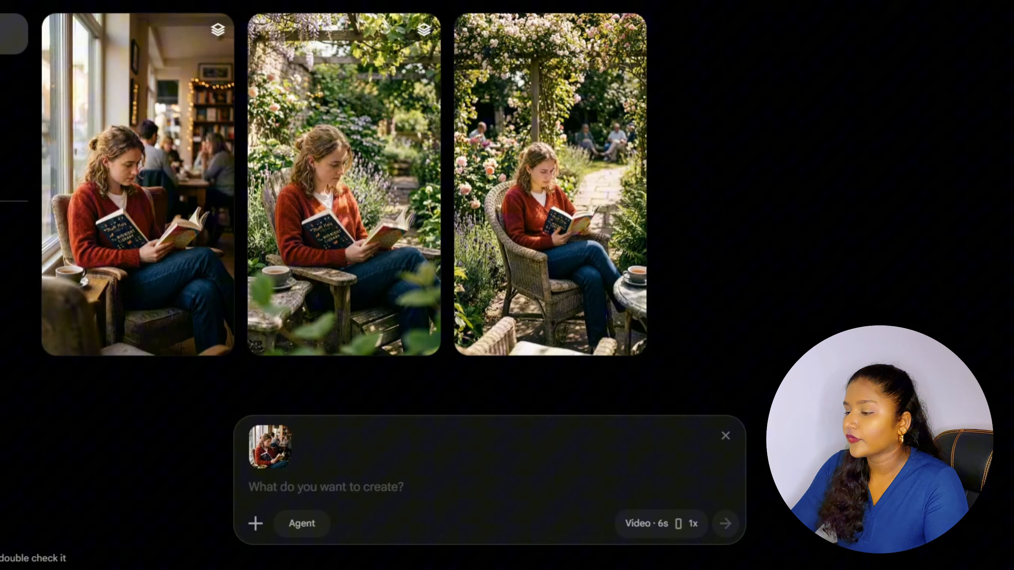
Generate the video with the prompt "the girl close the book and stand up"
{"action": "type", "text": "the"}
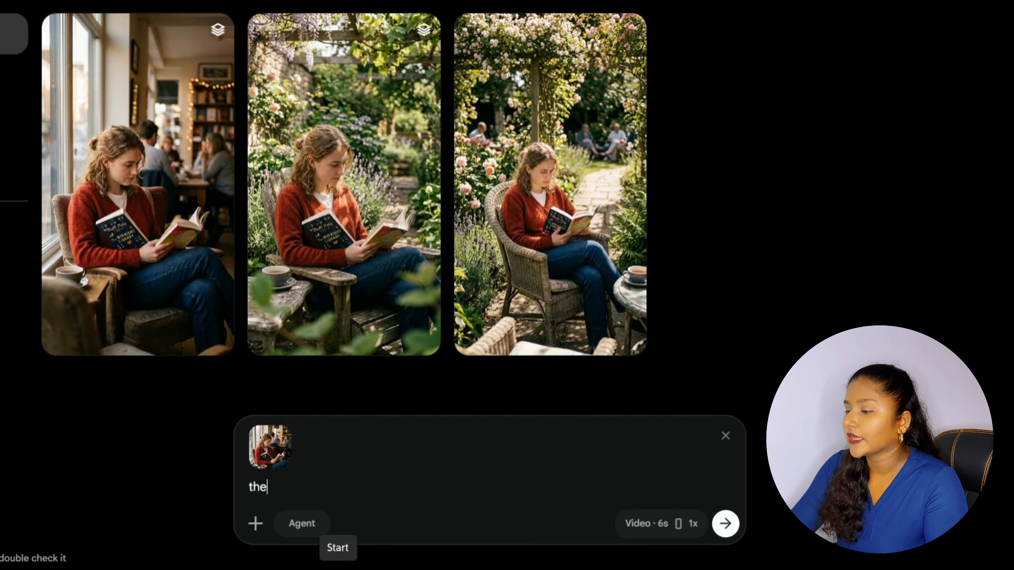
{"action": "type", "text": " girl close the book and stand up"}
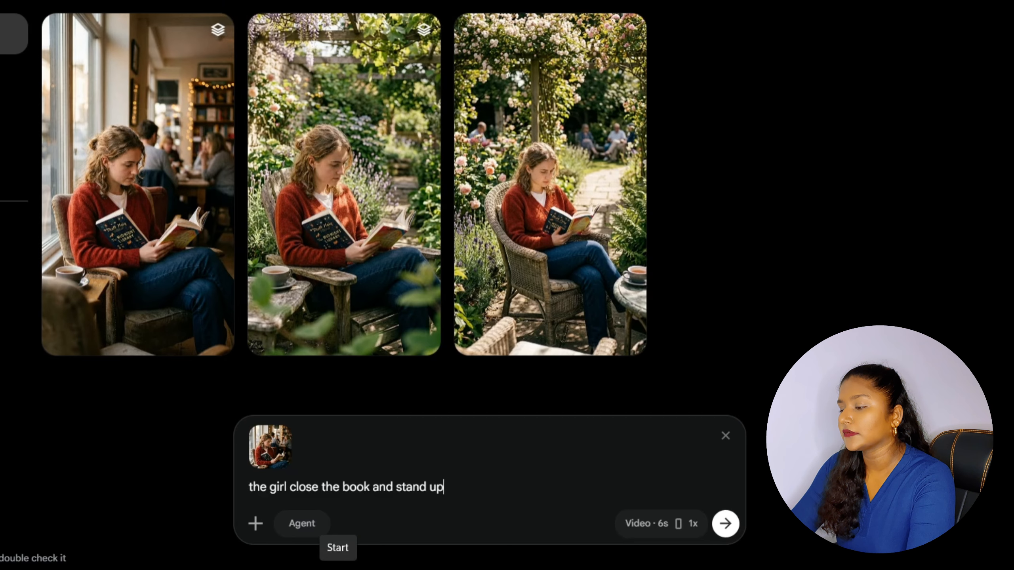
{"action": "left_click", "coordinate": [721, 528]}
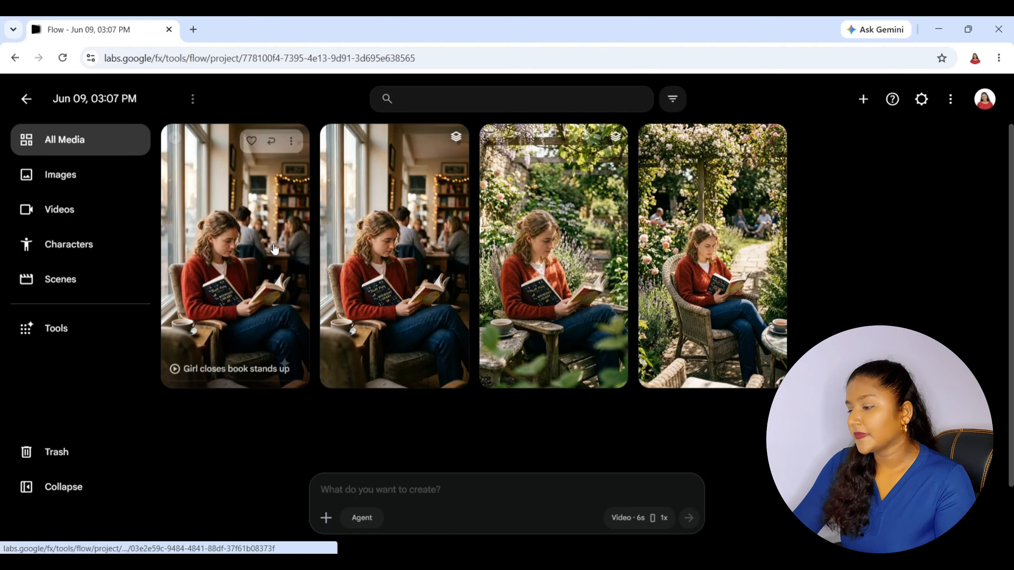
Open the generated café video, watch it to the end and return to the project's media overview
{"action": "left_click", "coordinate": [274, 249]}
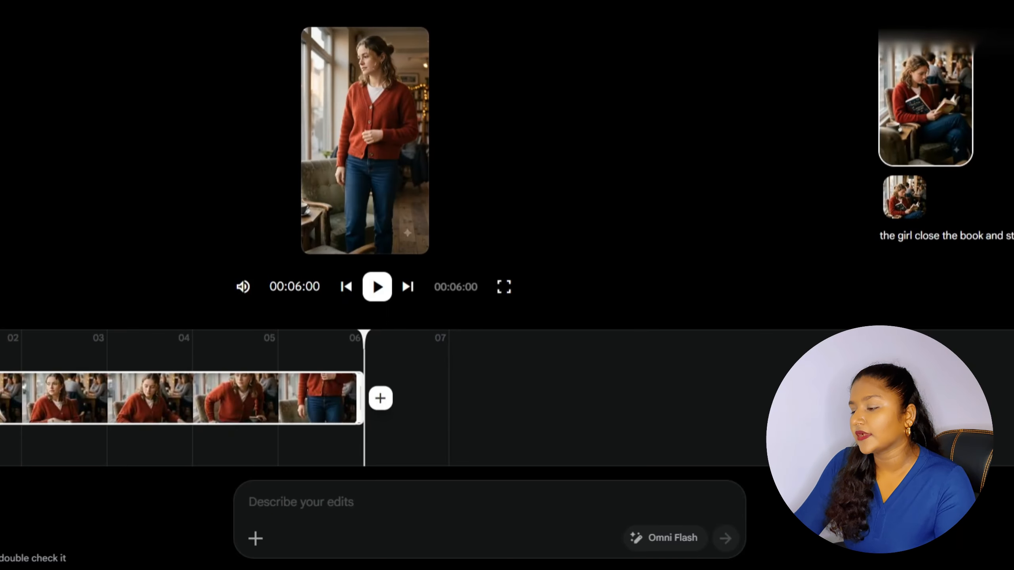
{"action": "left_click", "coordinate": [973, 61]}
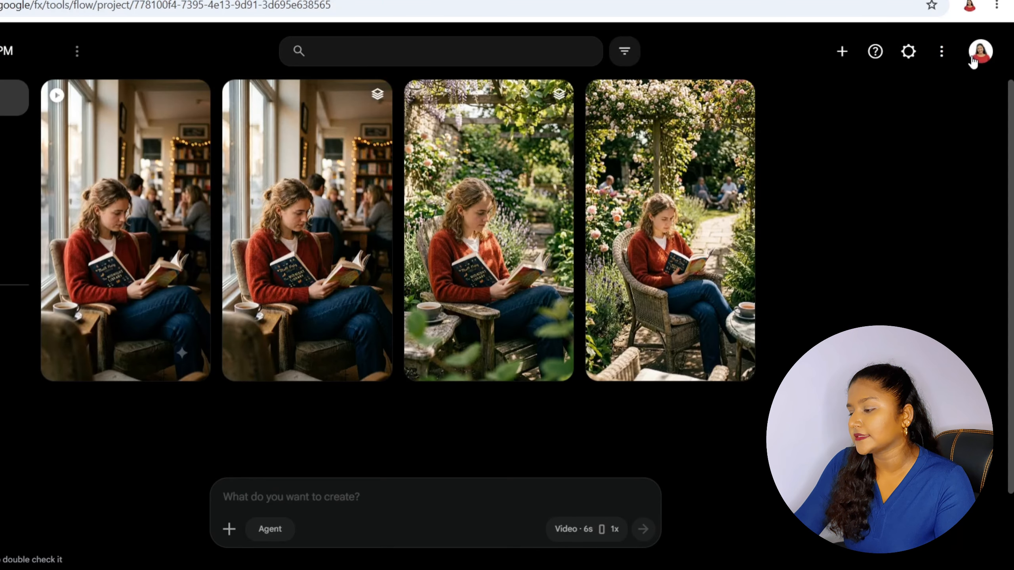